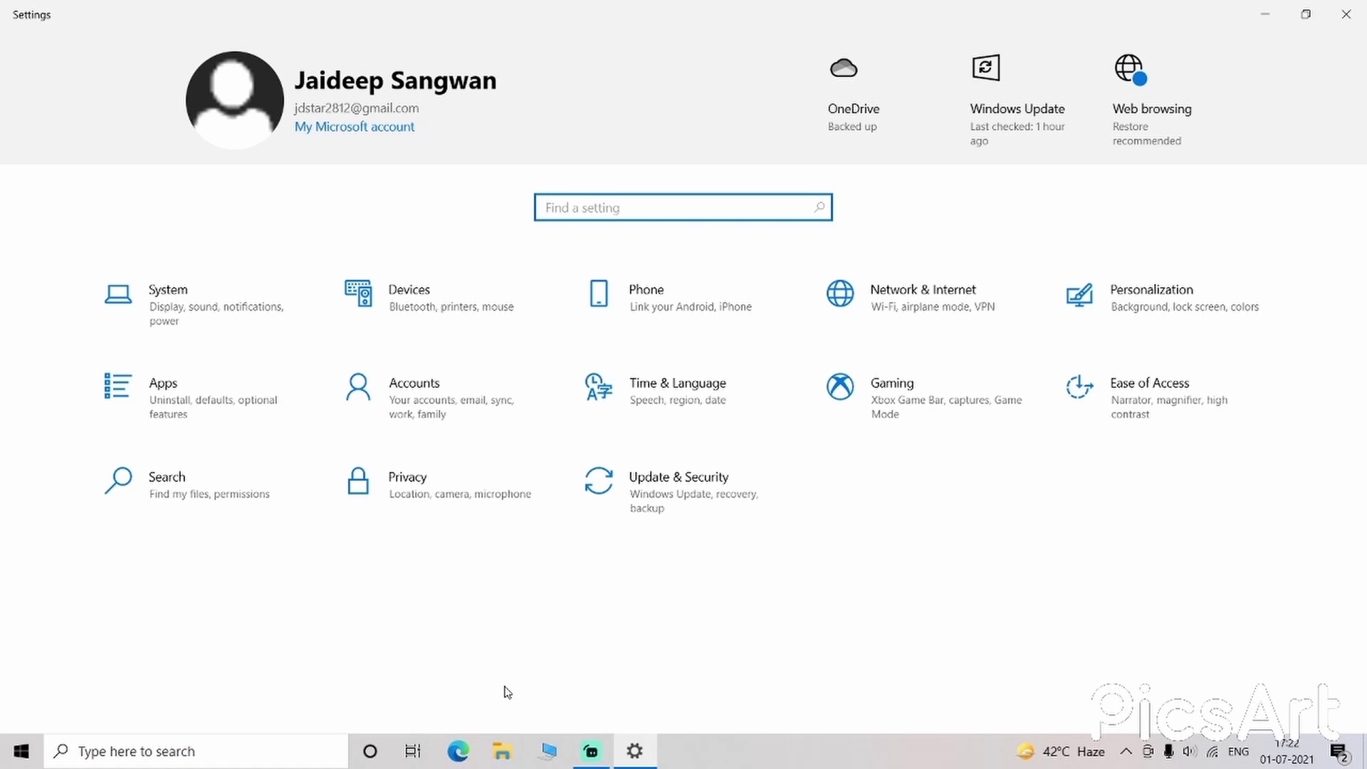
left_click(591, 751)
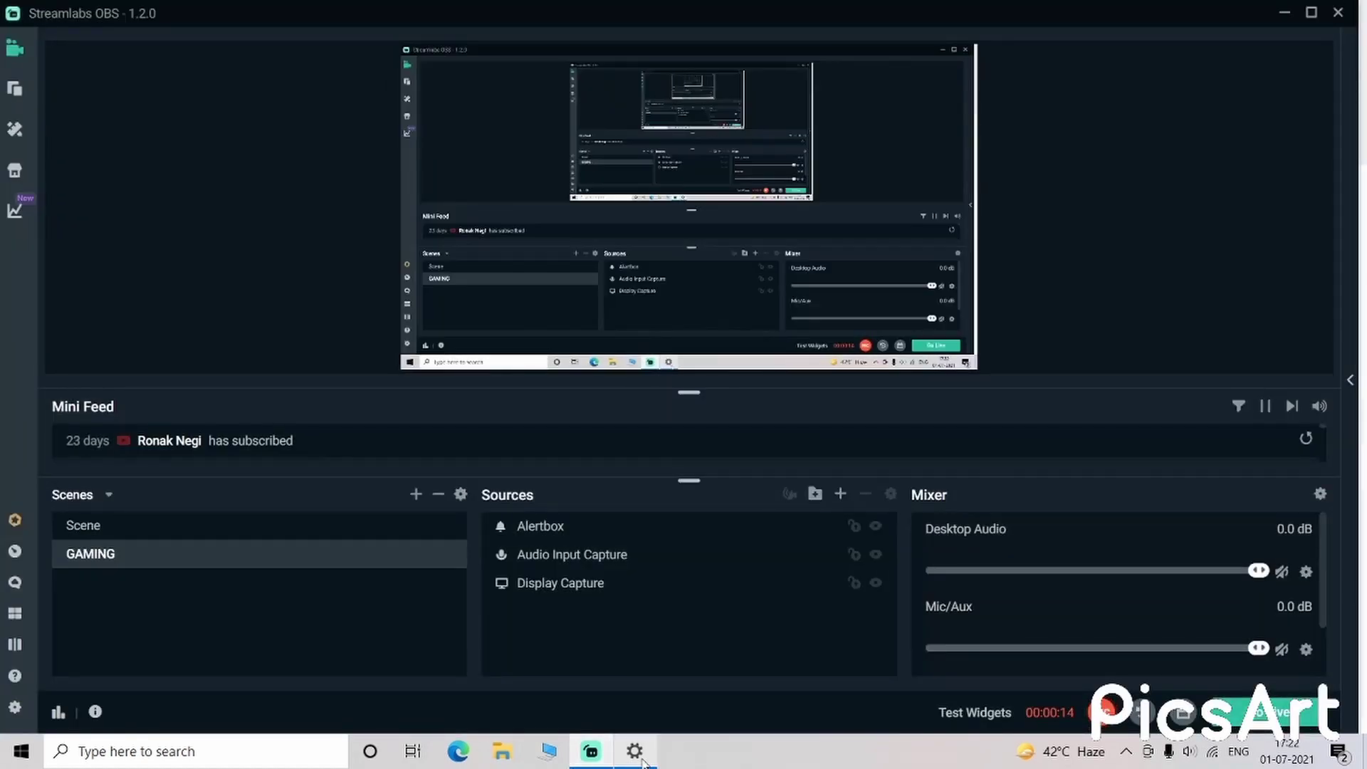
left_click(635, 751)
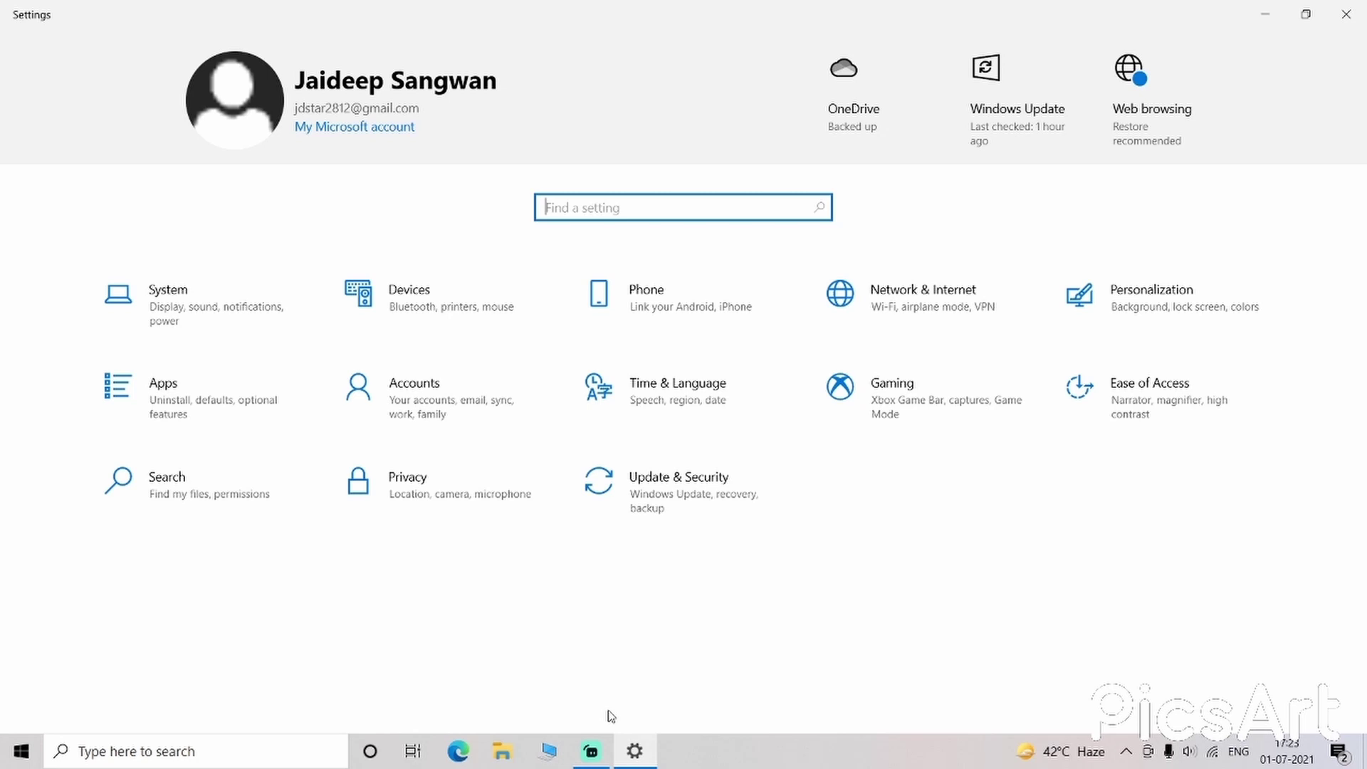
left_click(602, 760)
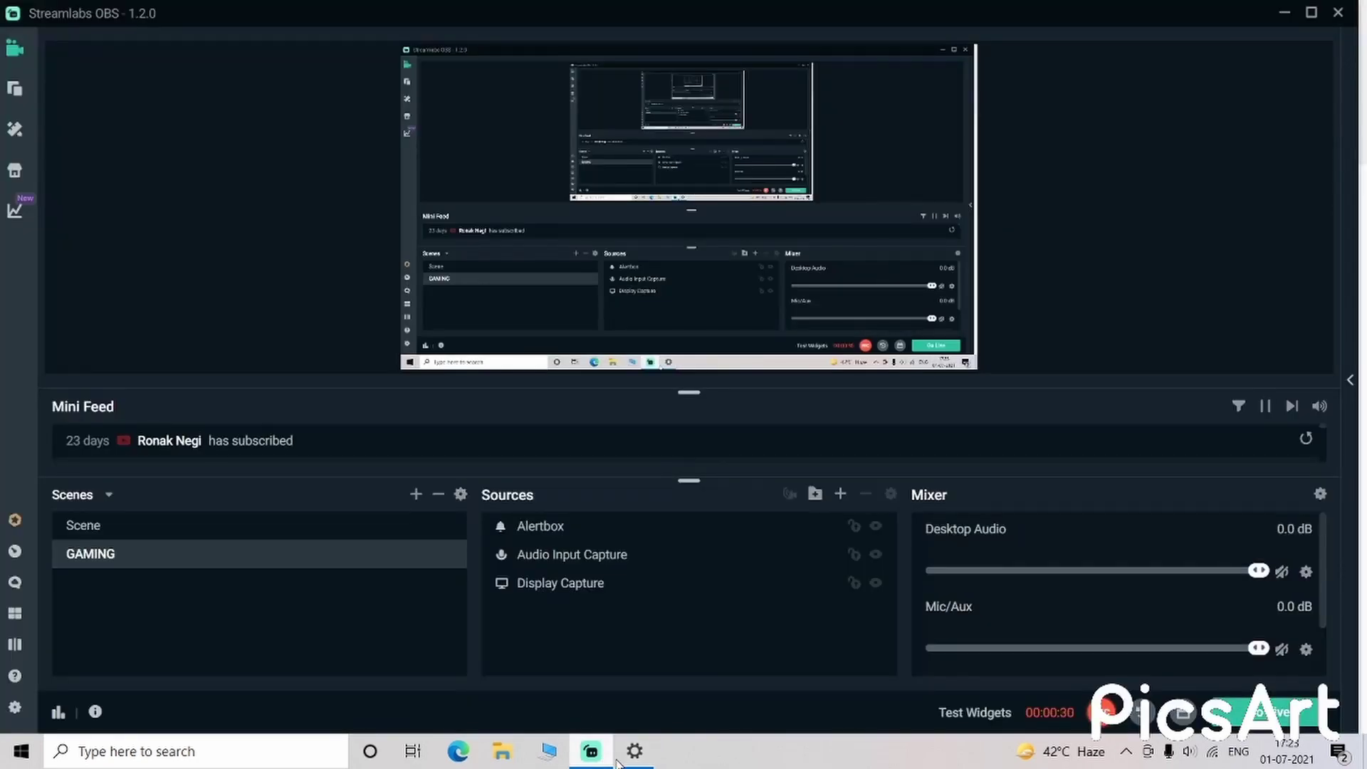
mouse_move(632, 761)
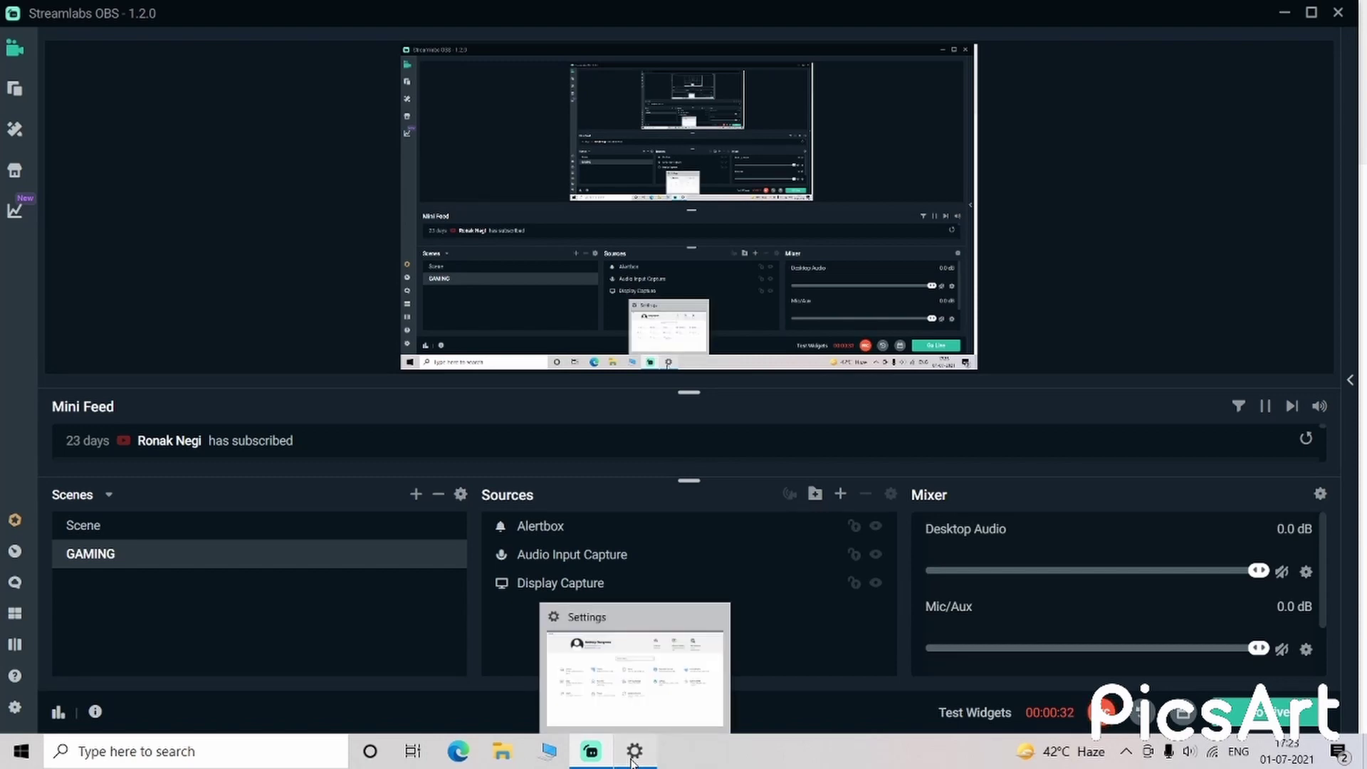
left_click(633, 760)
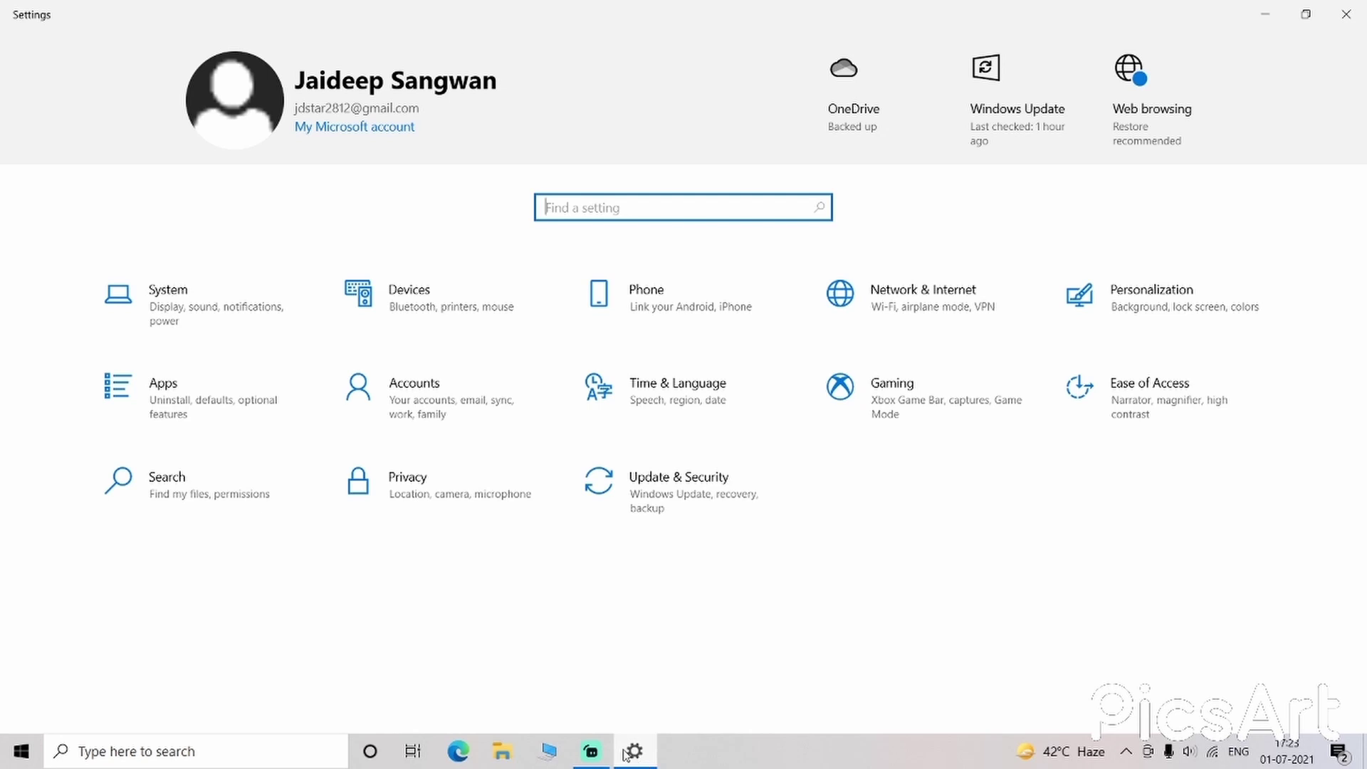
left_click(594, 757)
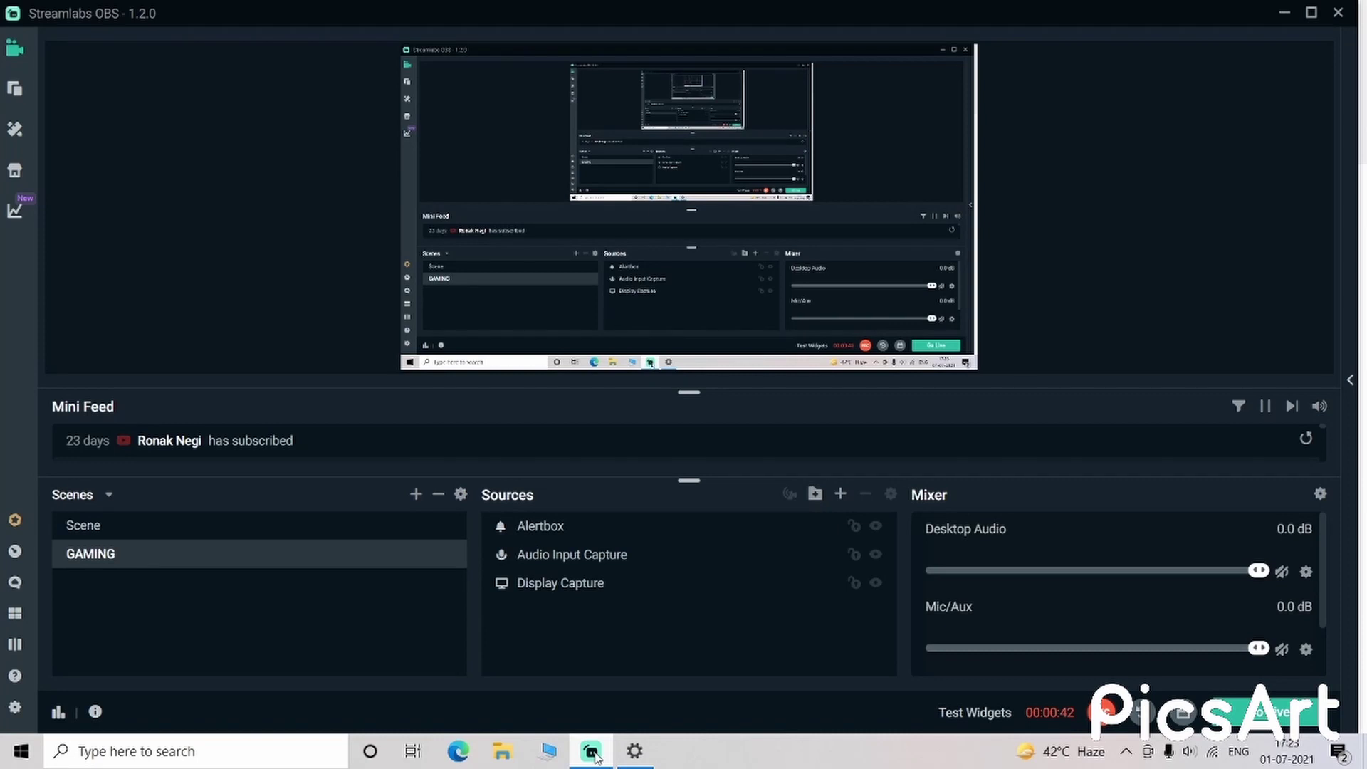
left_click(634, 751)
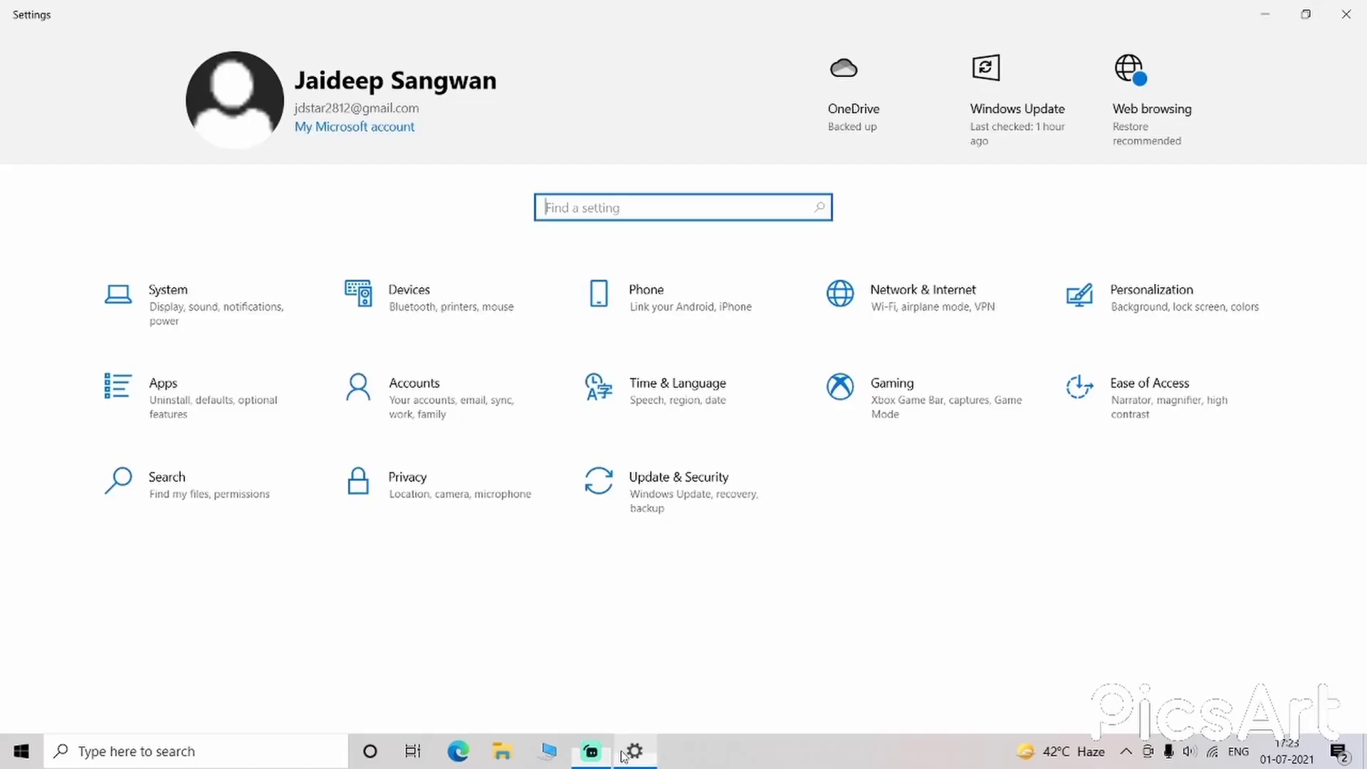
Open the advanced settings of Windows Defender Firewall and show the inbound rules
left_click(146, 753)
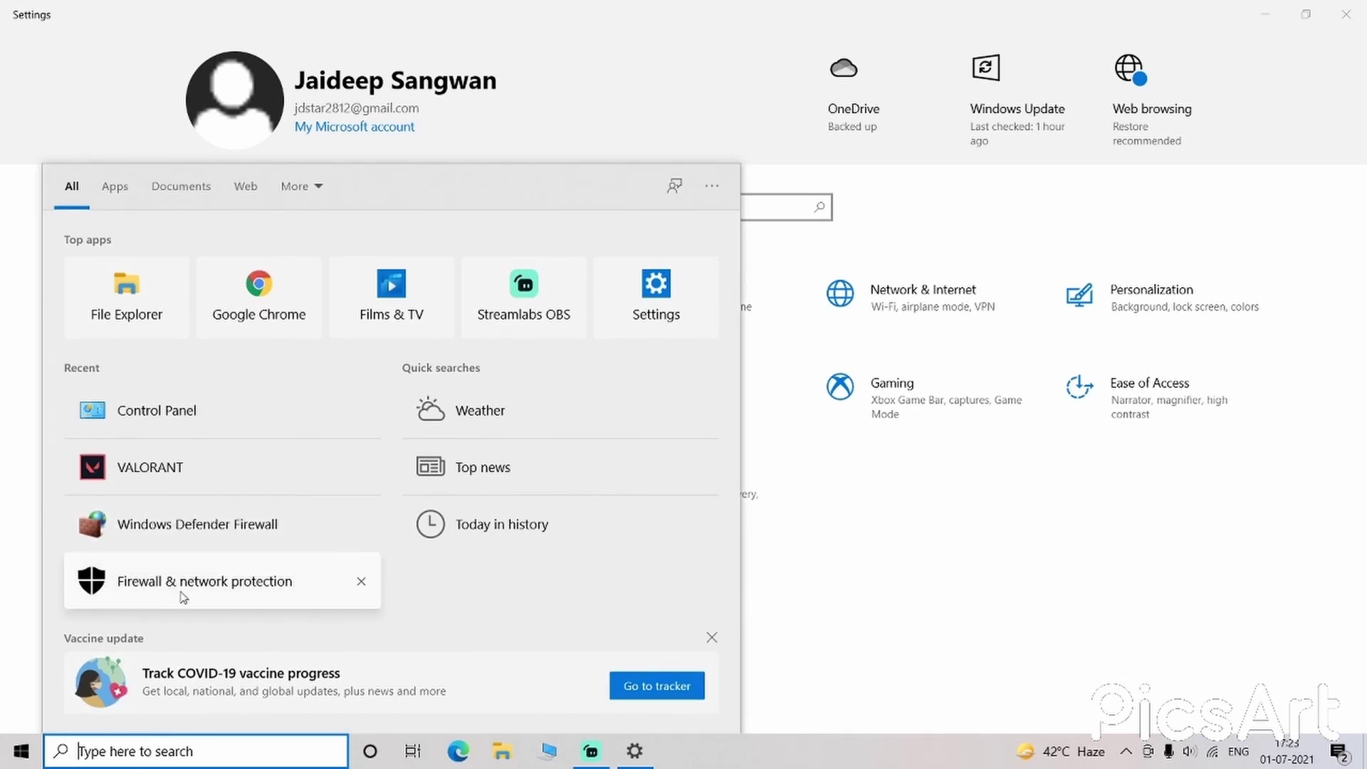
left_click(207, 548)
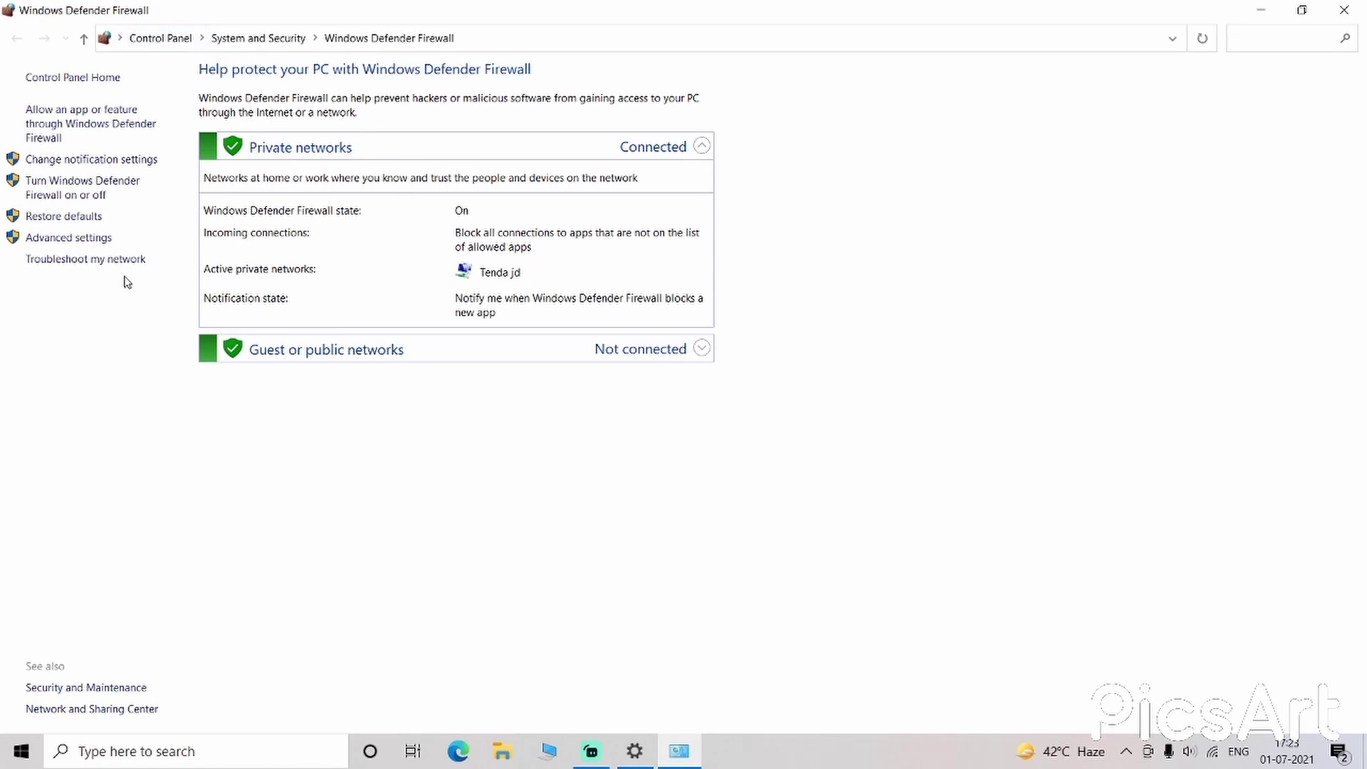
left_click(69, 238)
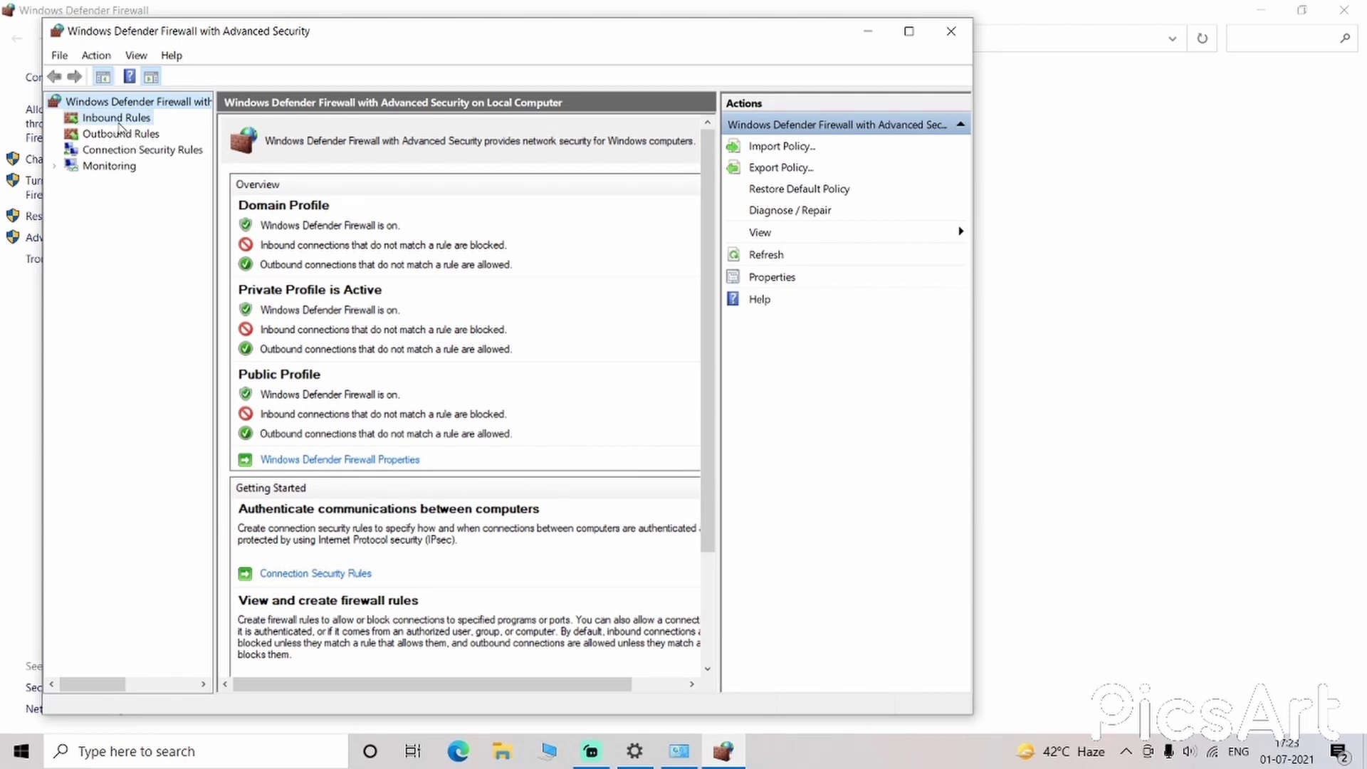
left_click(118, 122)
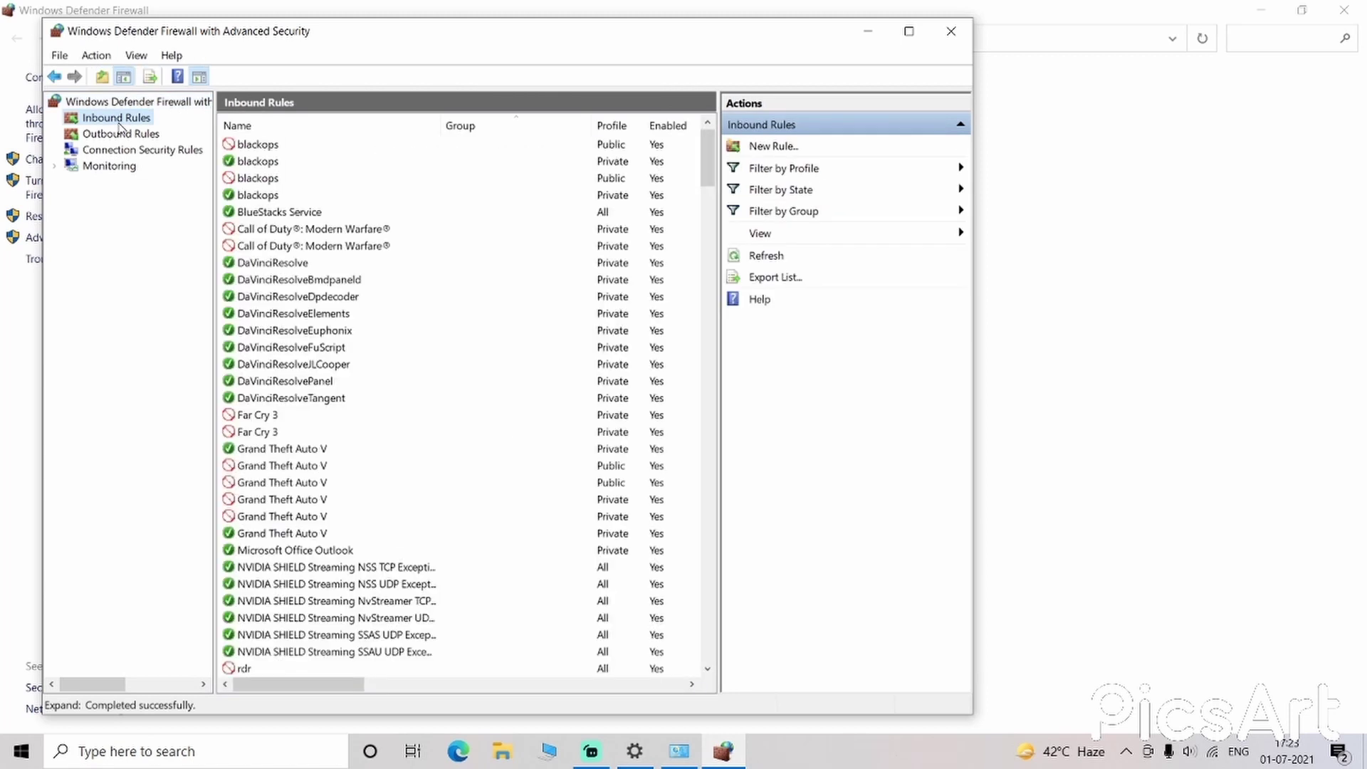
Start a new inbound program rule for Launcher.exe in the Red Dead Redemption 2 folder
left_click(773, 146)
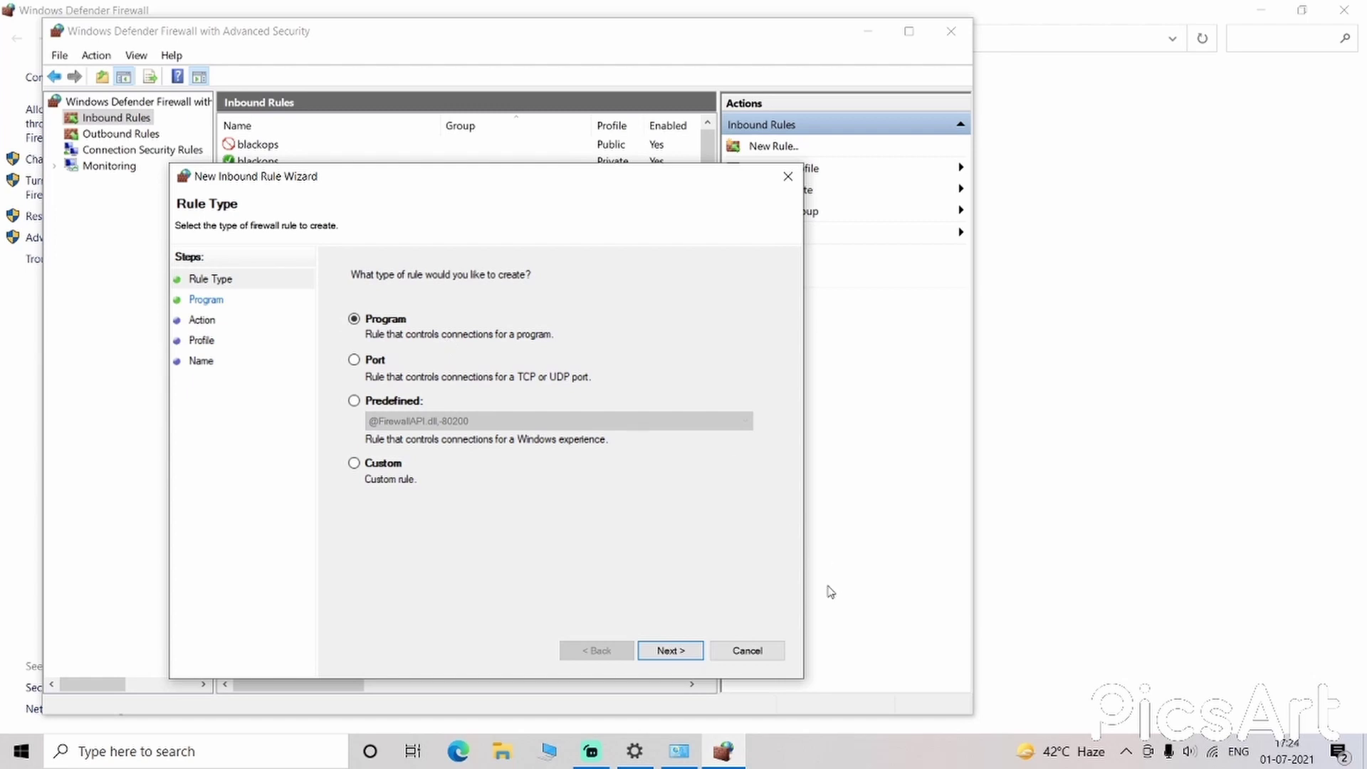
left_click(679, 648)
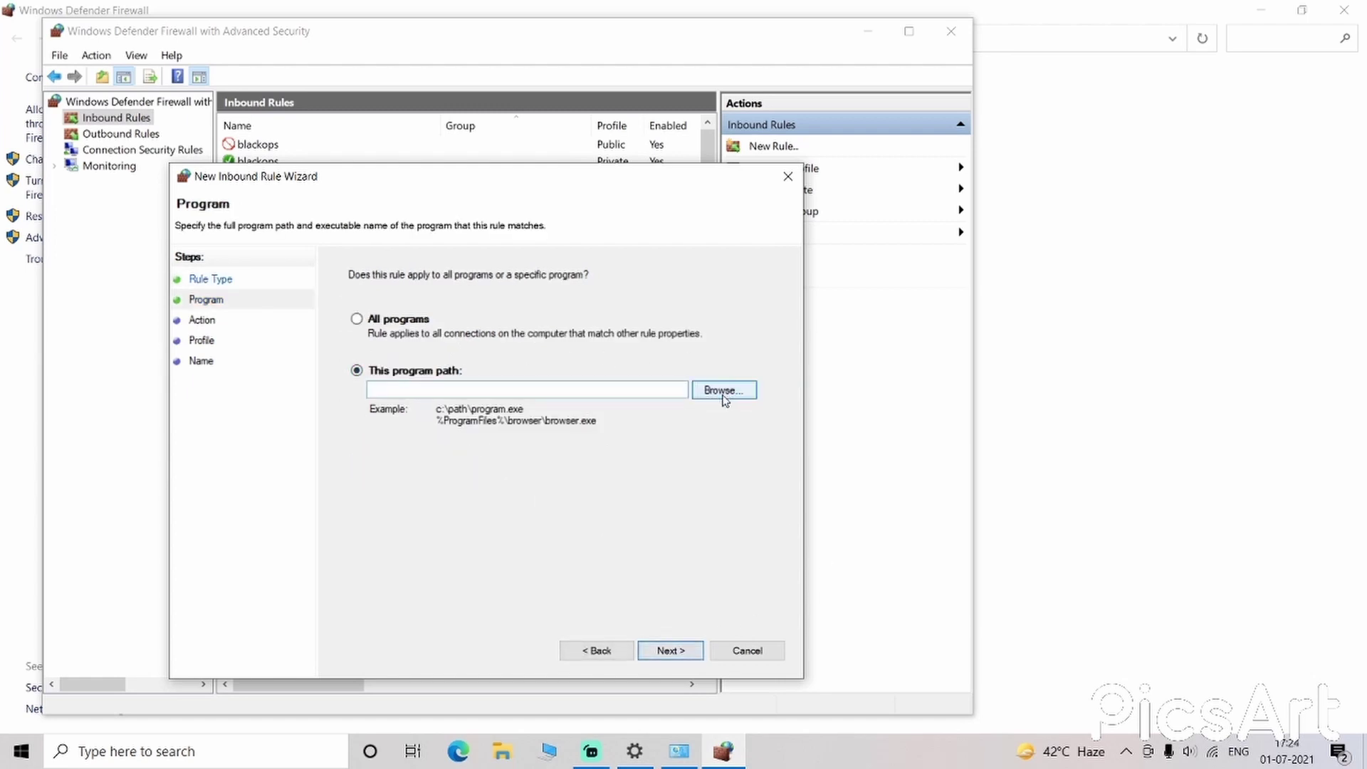
left_click(724, 392)
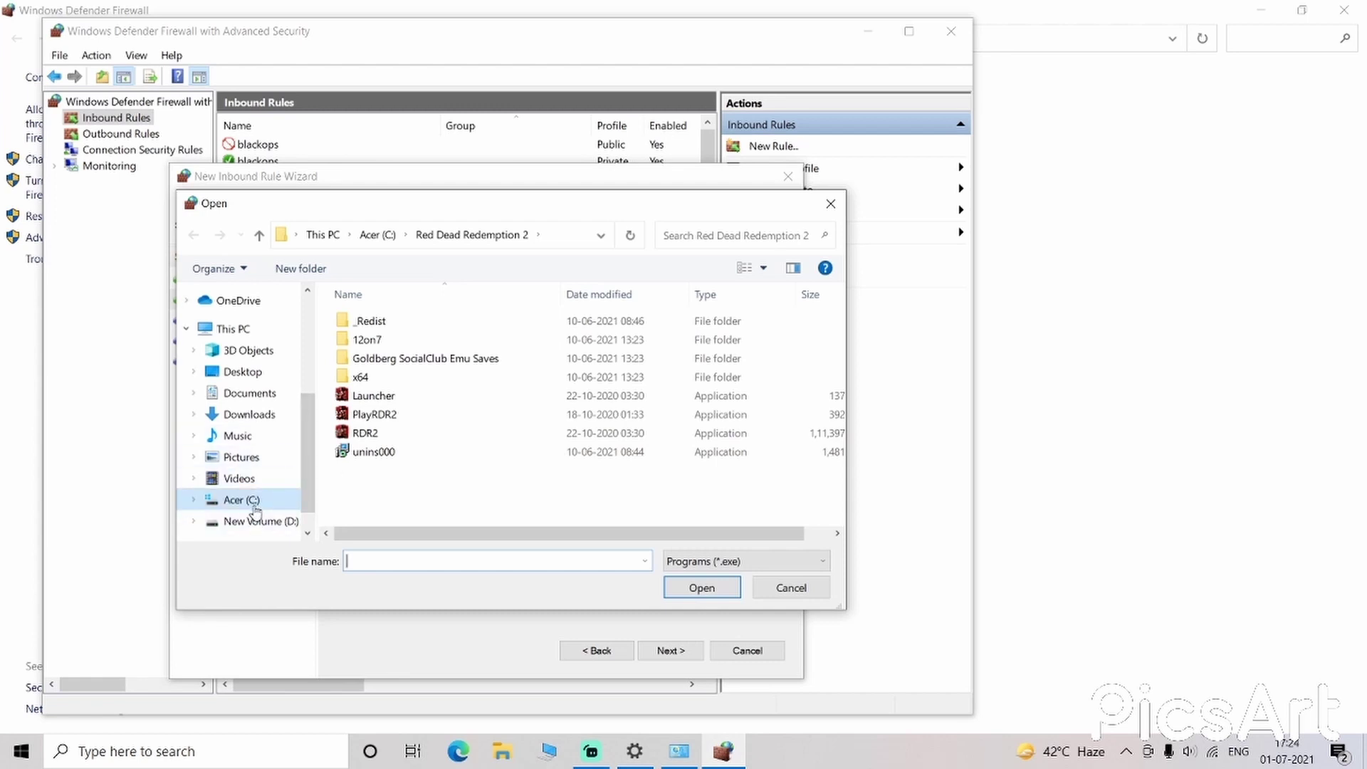
left_click(380, 394)
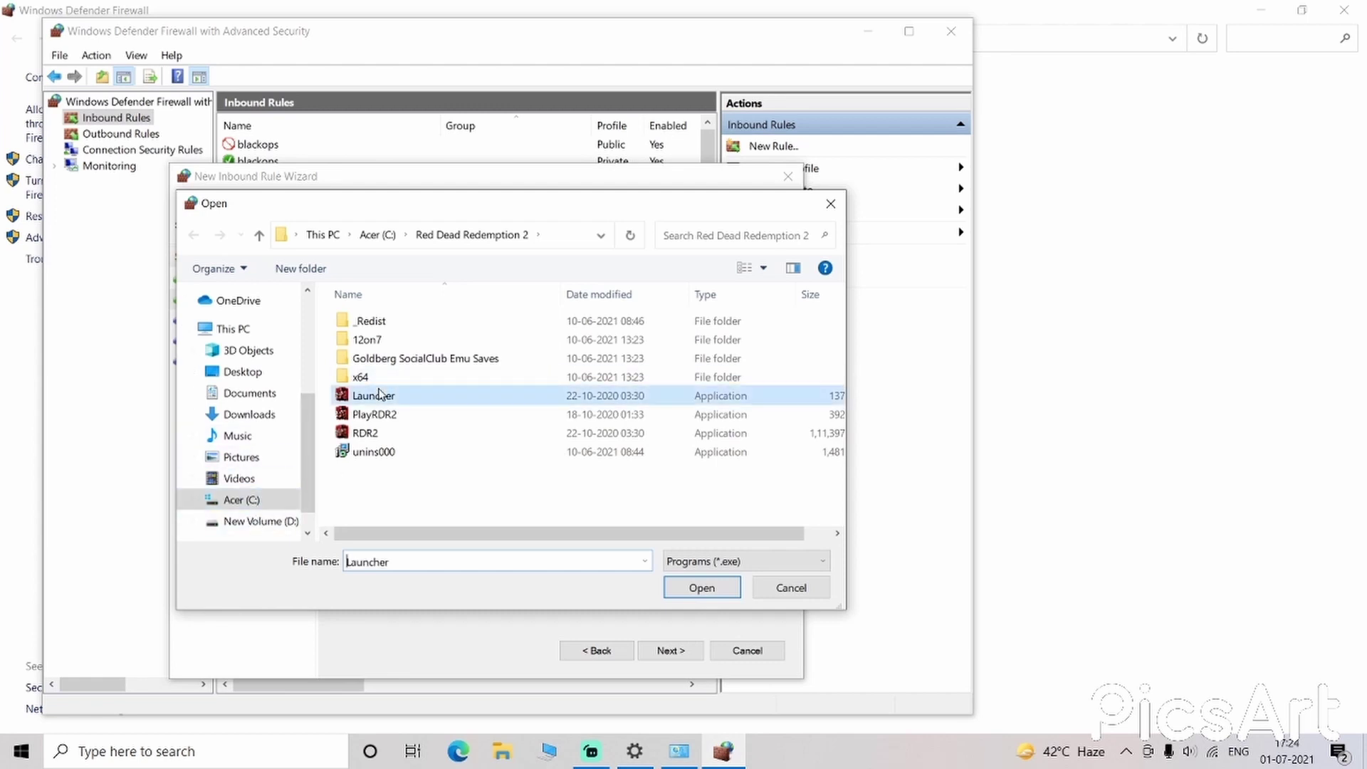
left_click(701, 587)
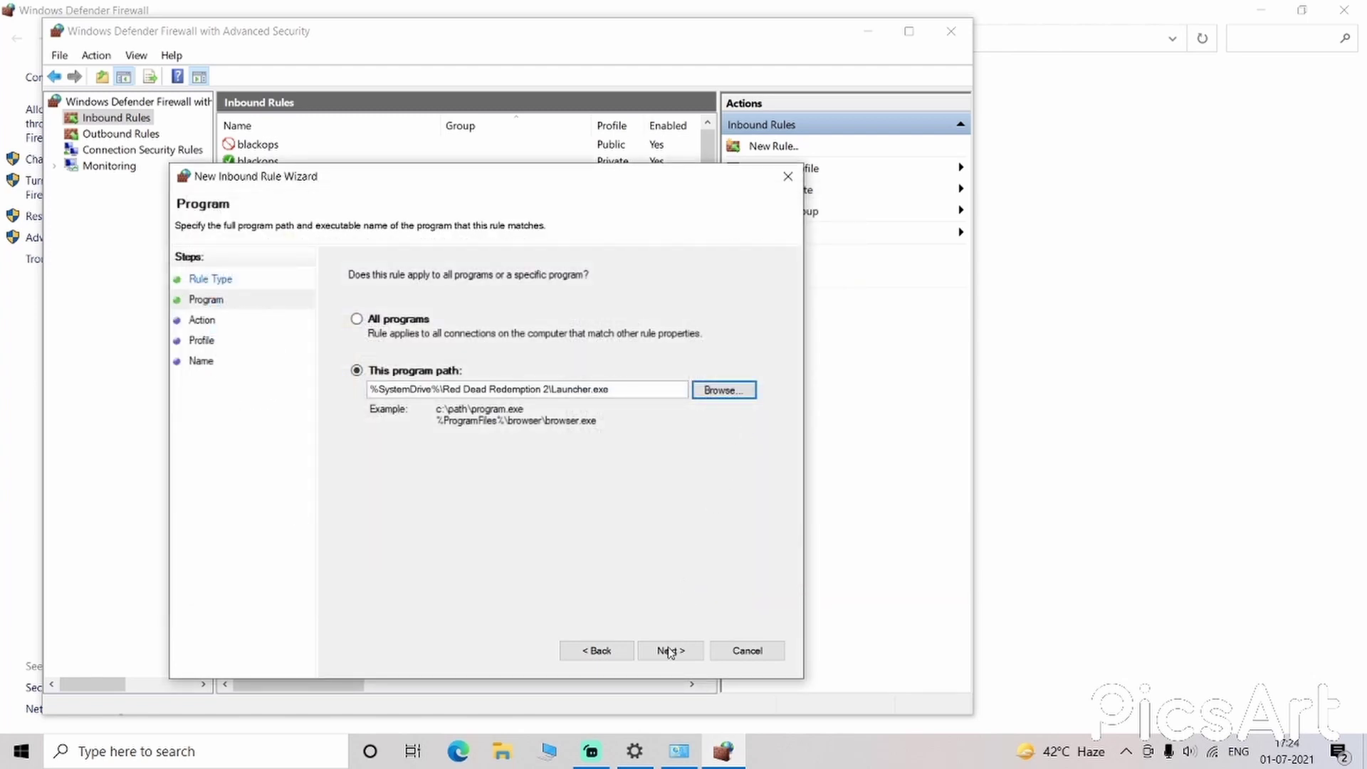
left_click(669, 650)
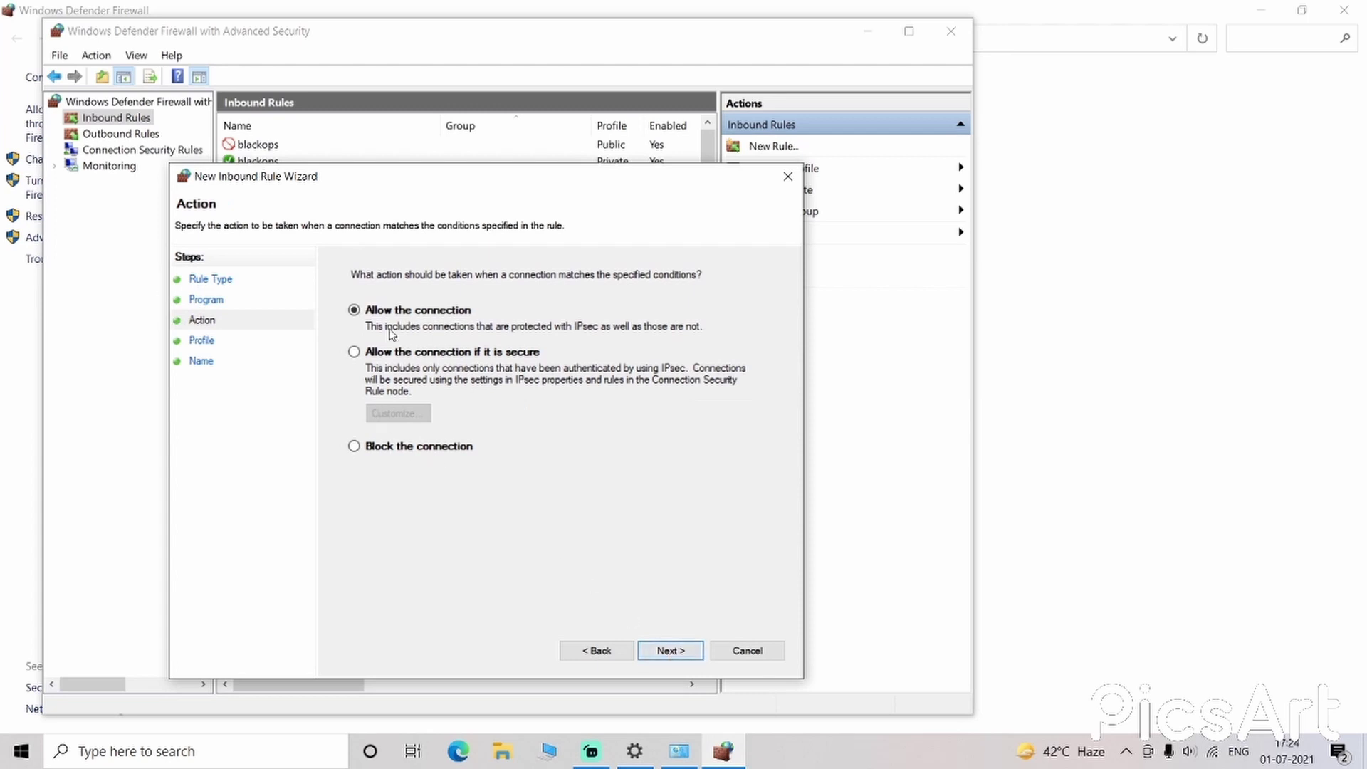
Set the inbound rule to block the connection for the domain, private and public profiles, and create it with the name "red"
left_click(354, 448)
left_click(669, 650)
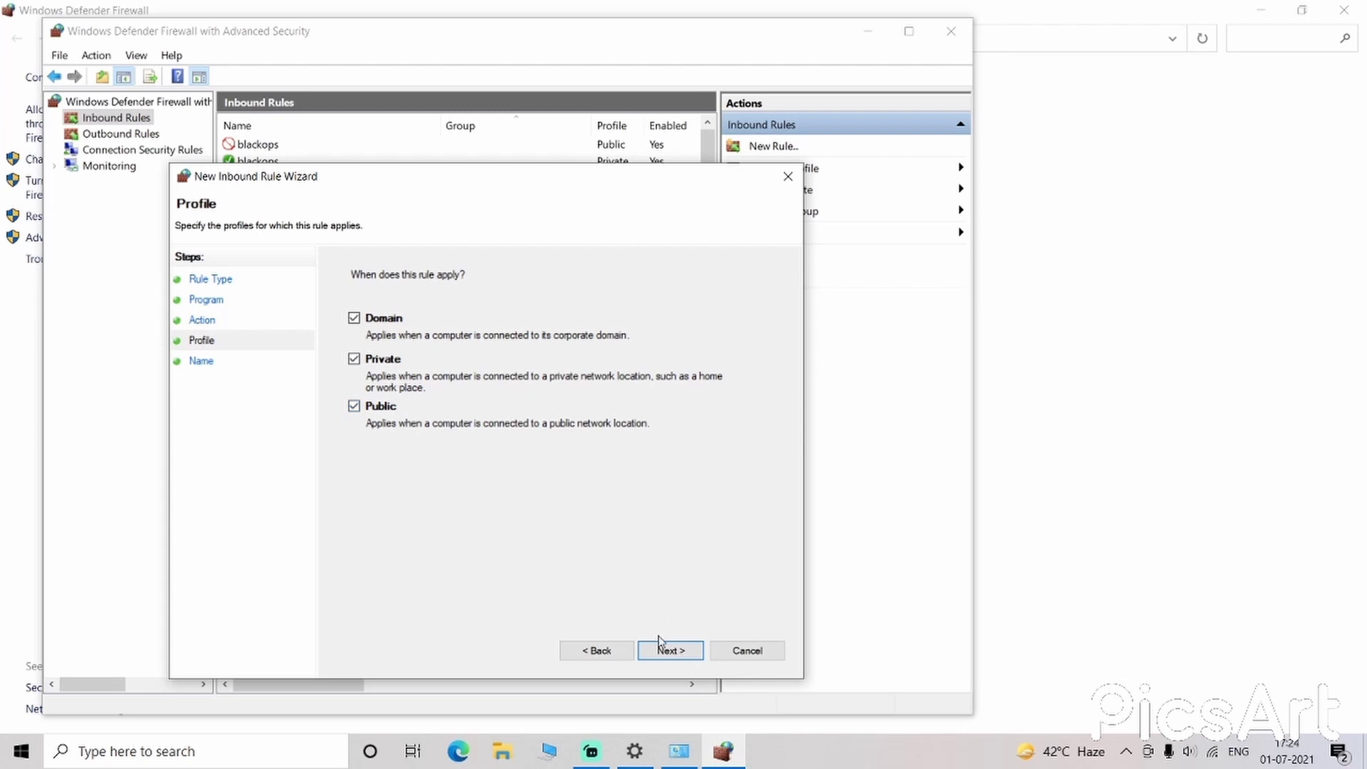
left_click(669, 649)
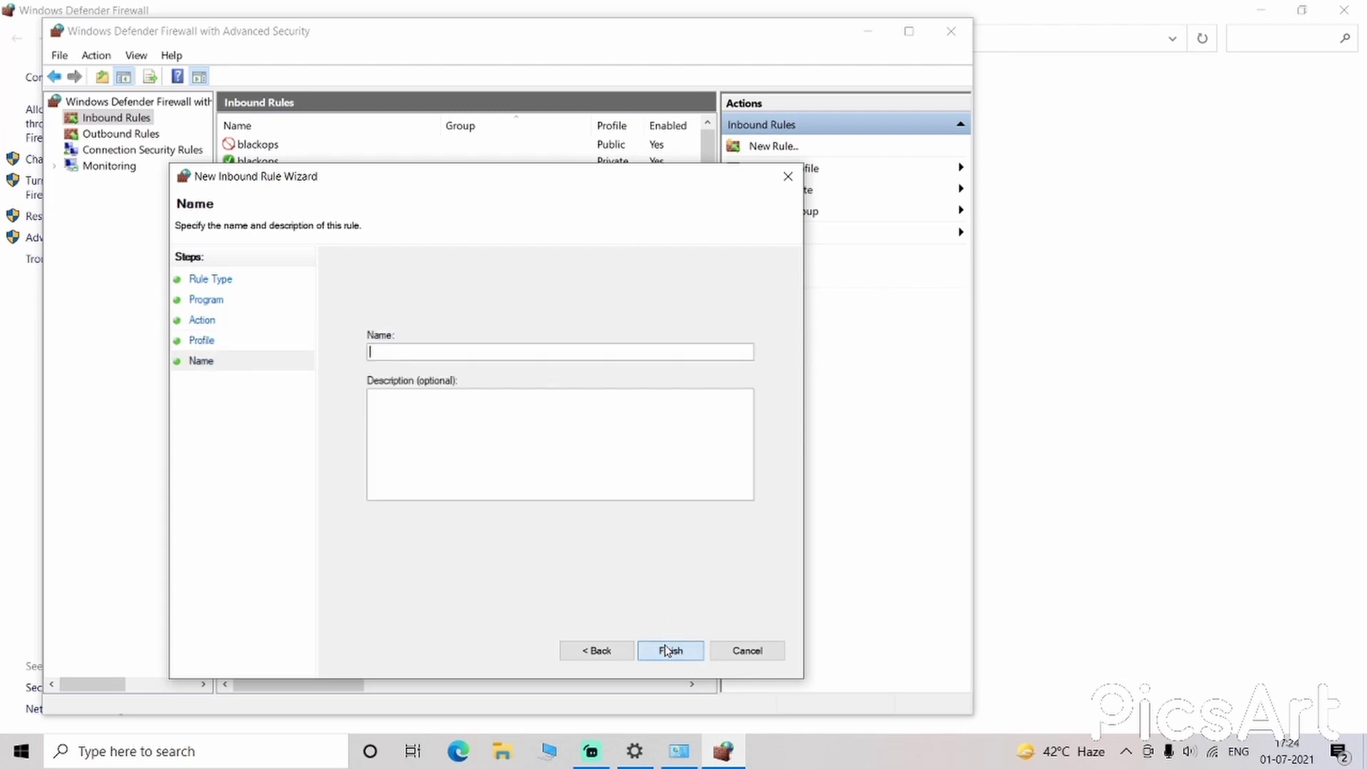
type("r")
left_click(662, 651)
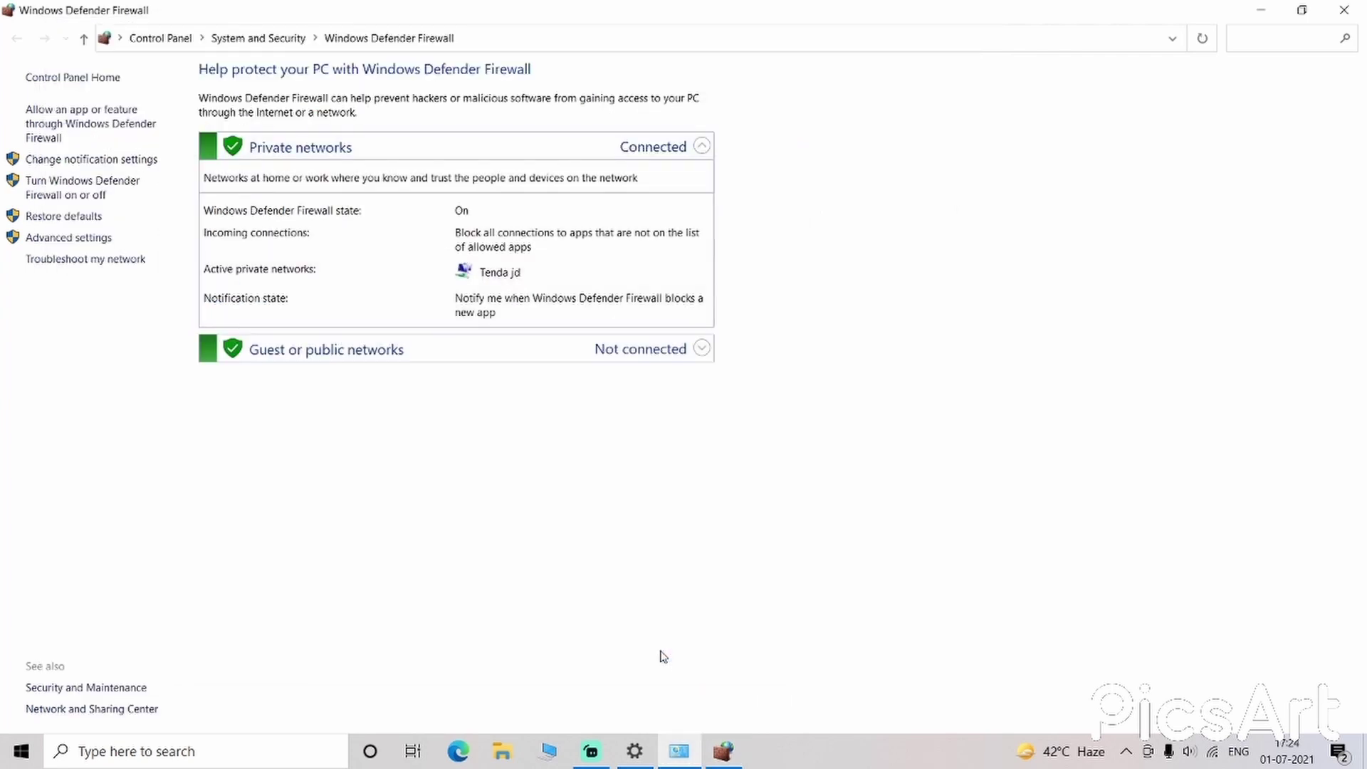
Reopen the advanced firewall settings and start a new outbound program rule for Launcher.exe in the Red Dead Redemption 2 folder
left_click(69, 240)
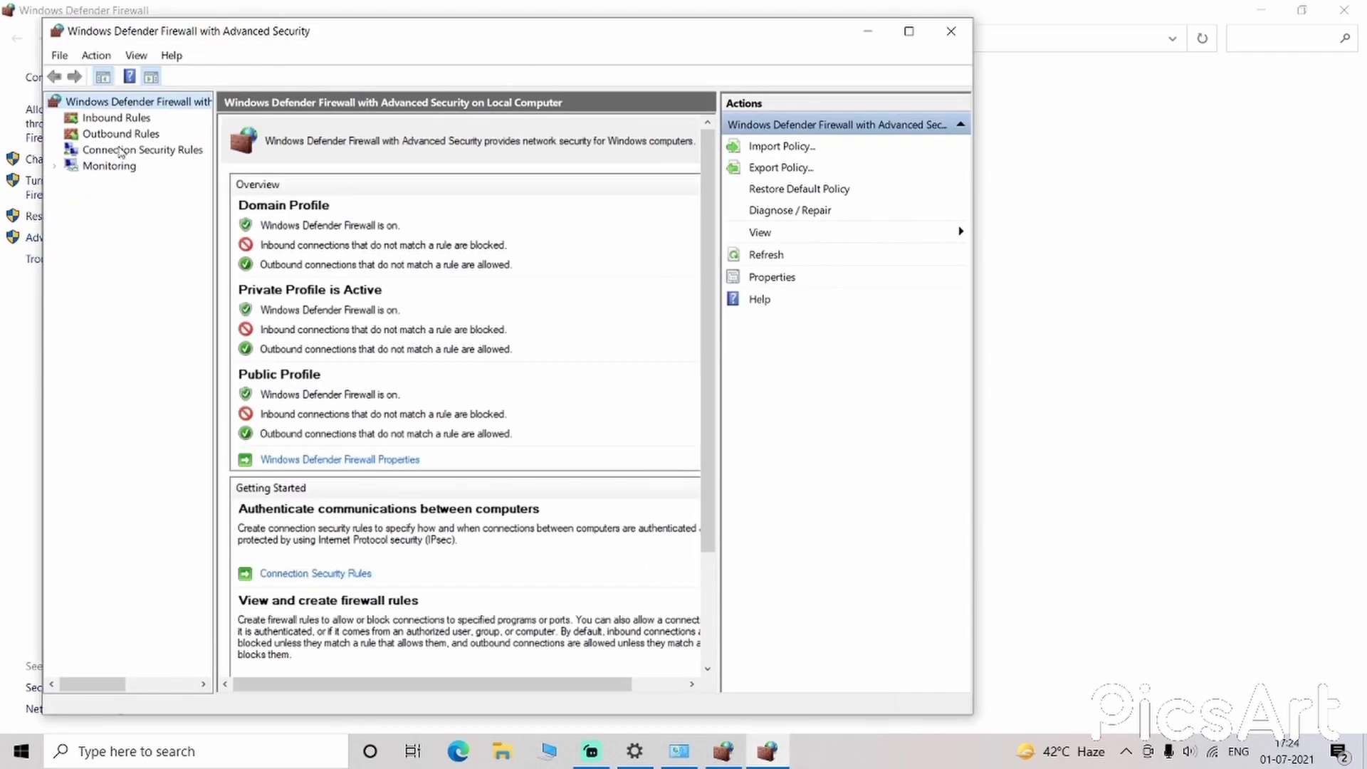
left_click(124, 137)
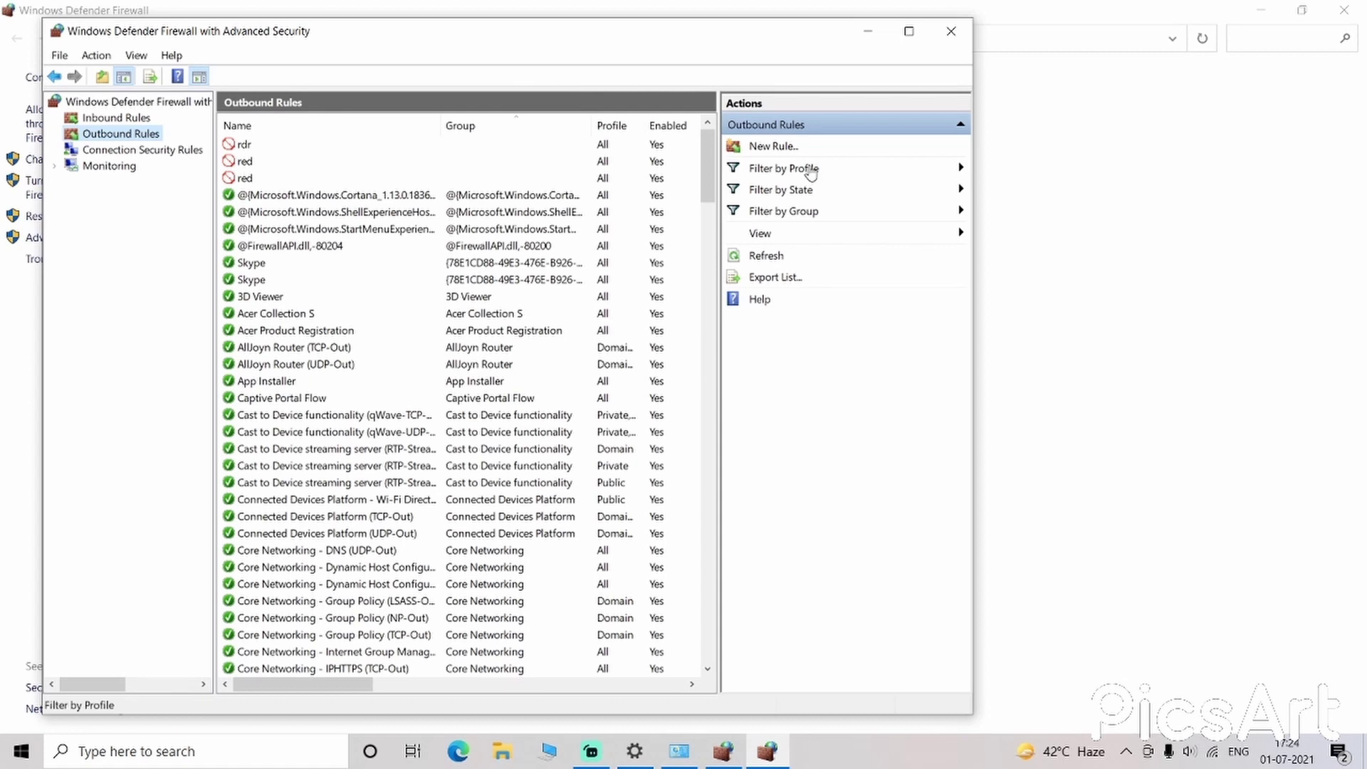
left_click(784, 150)
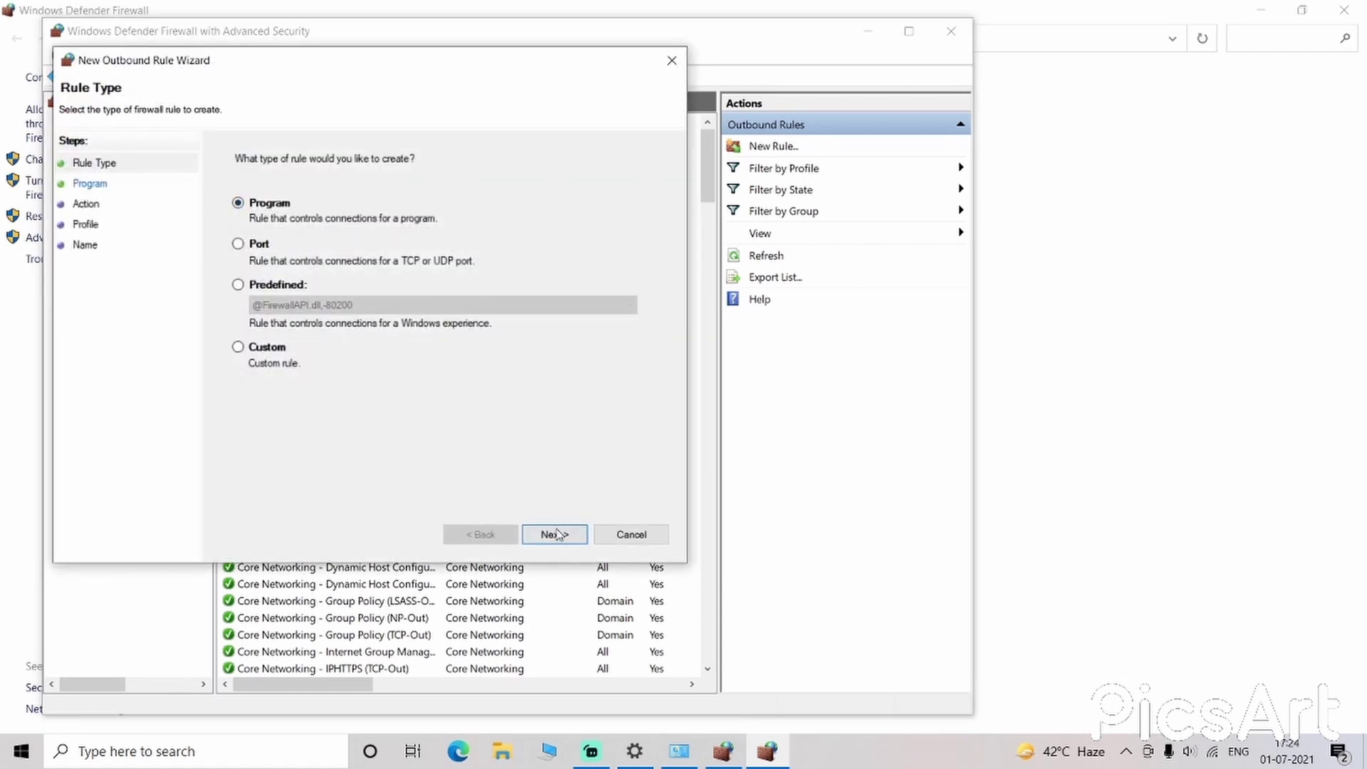
left_click(557, 535)
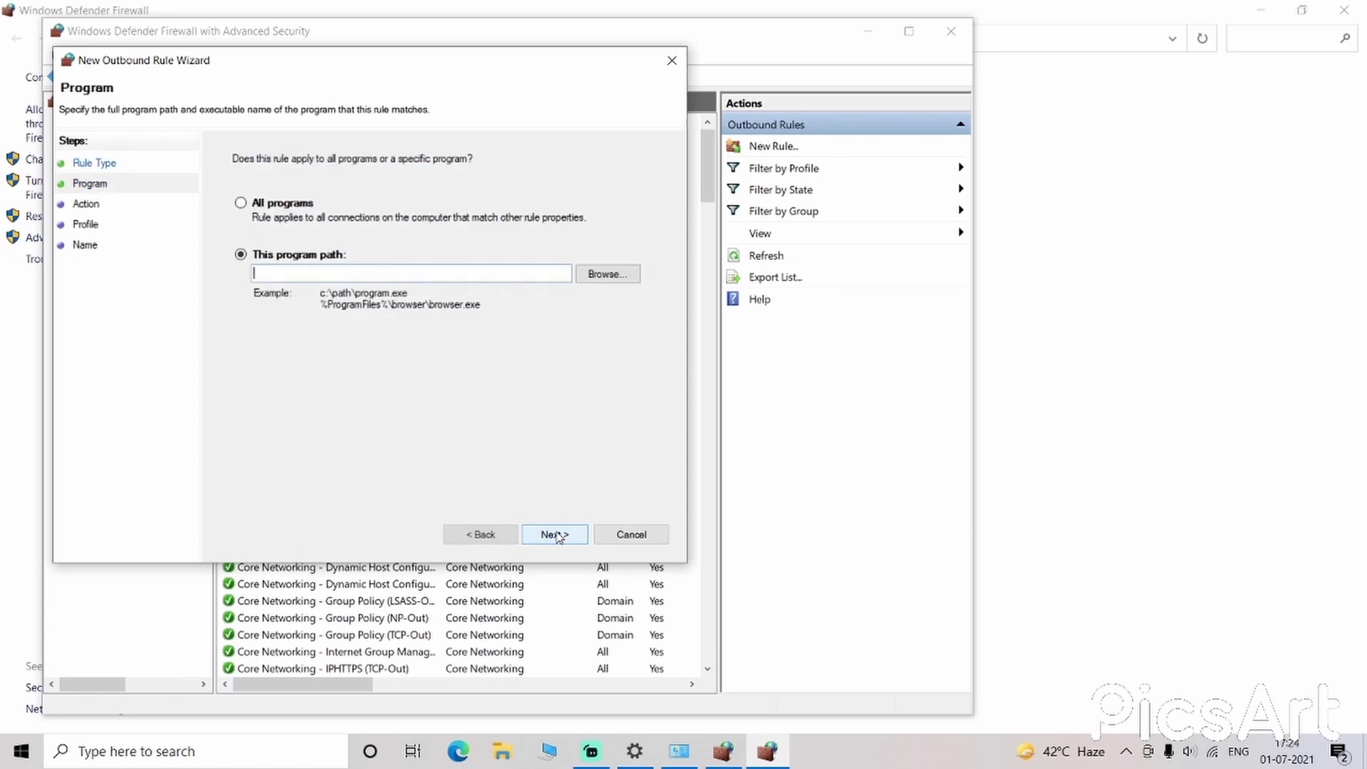
left_click(633, 276)
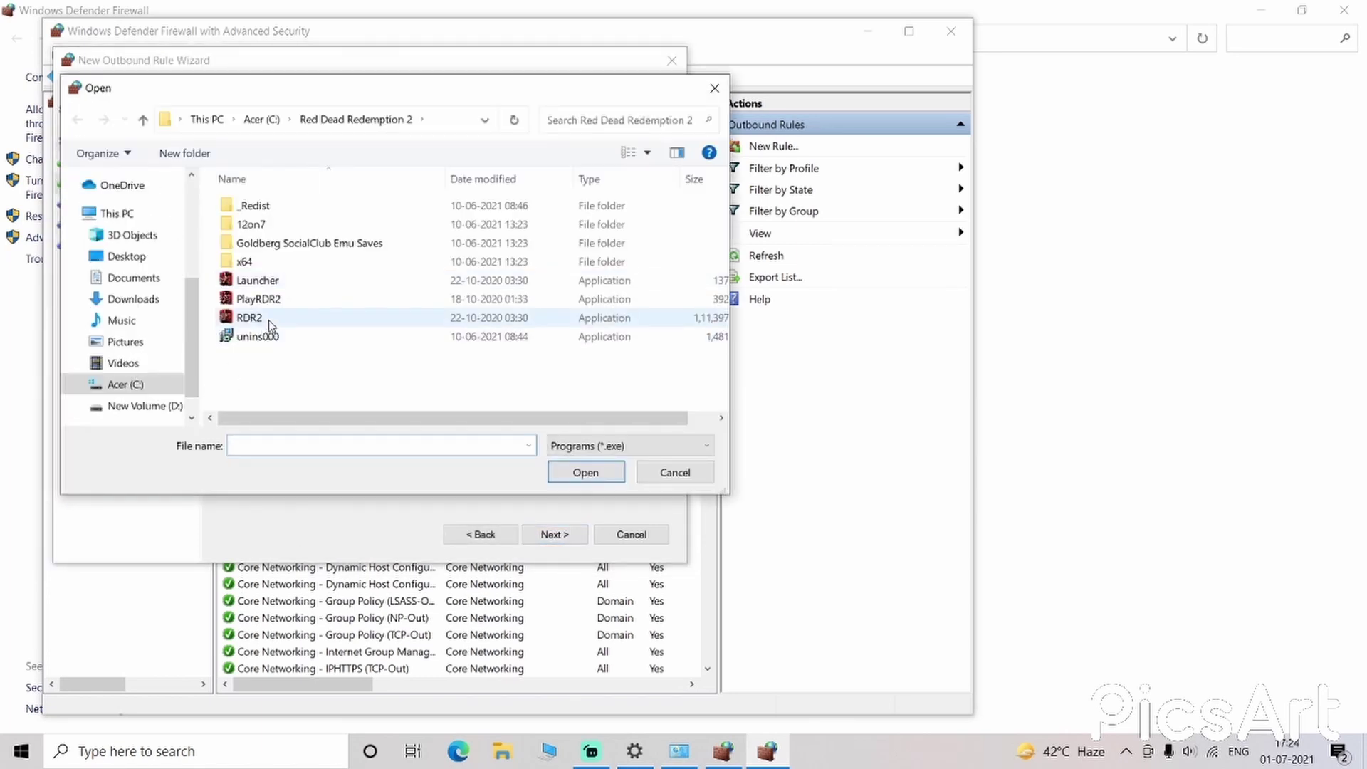
left_click(303, 279)
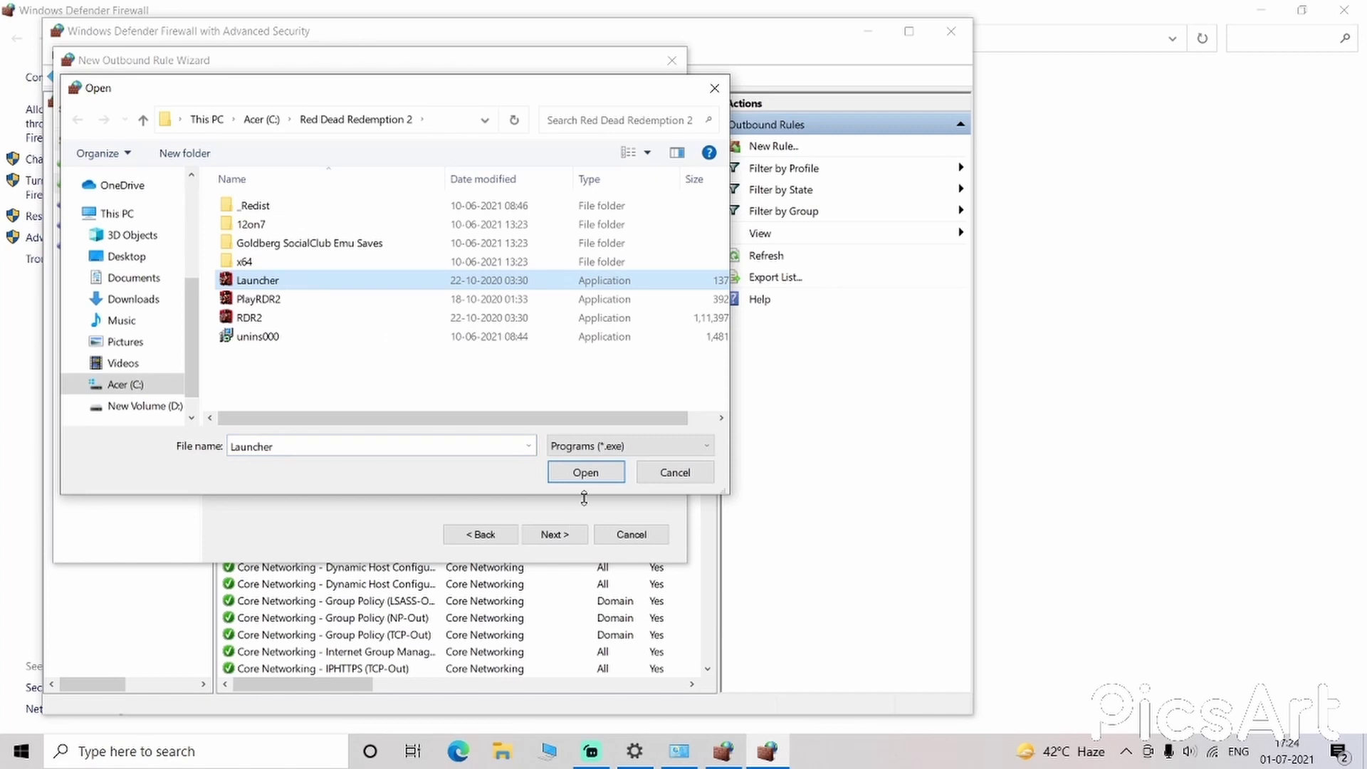
left_click(594, 474)
left_click(557, 534)
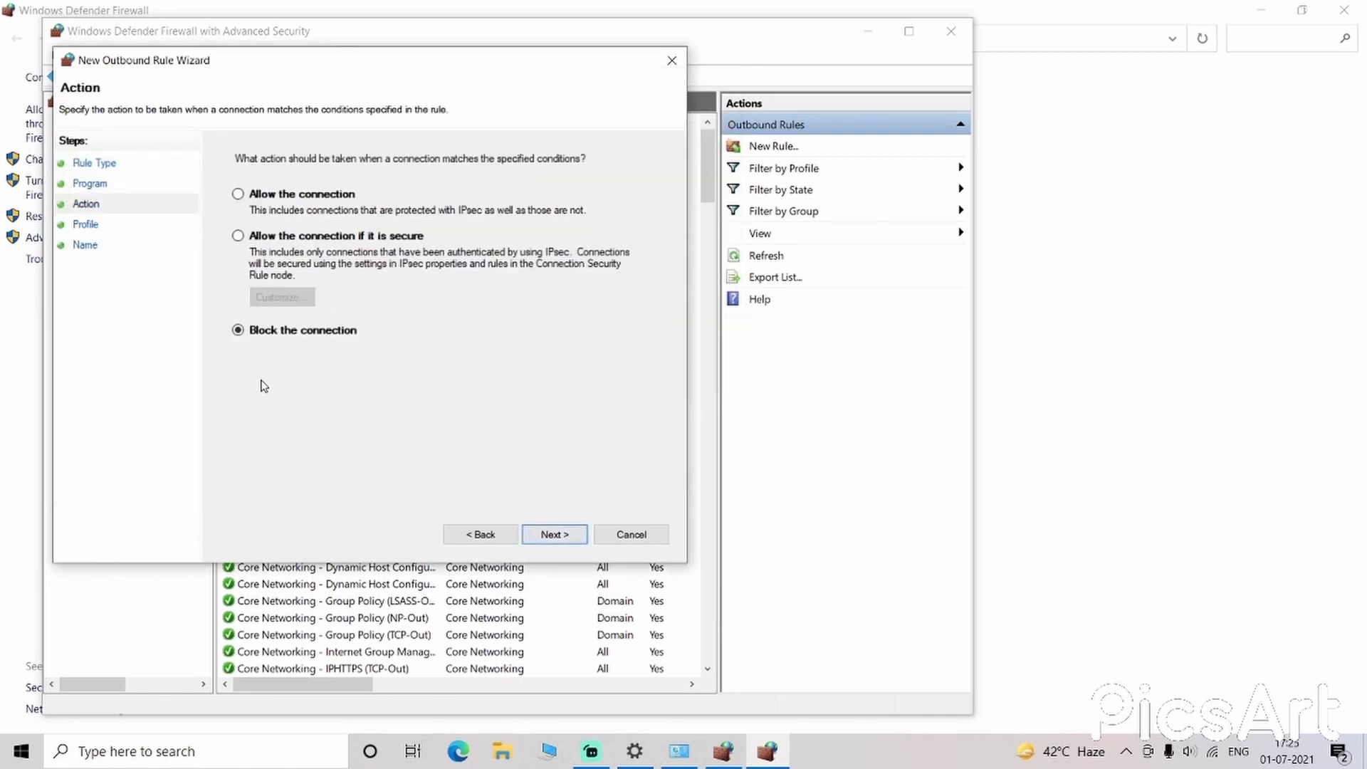
Keep the outbound rule blocking the connection on all three profiles, and create it with the name "red"
left_click(560, 534)
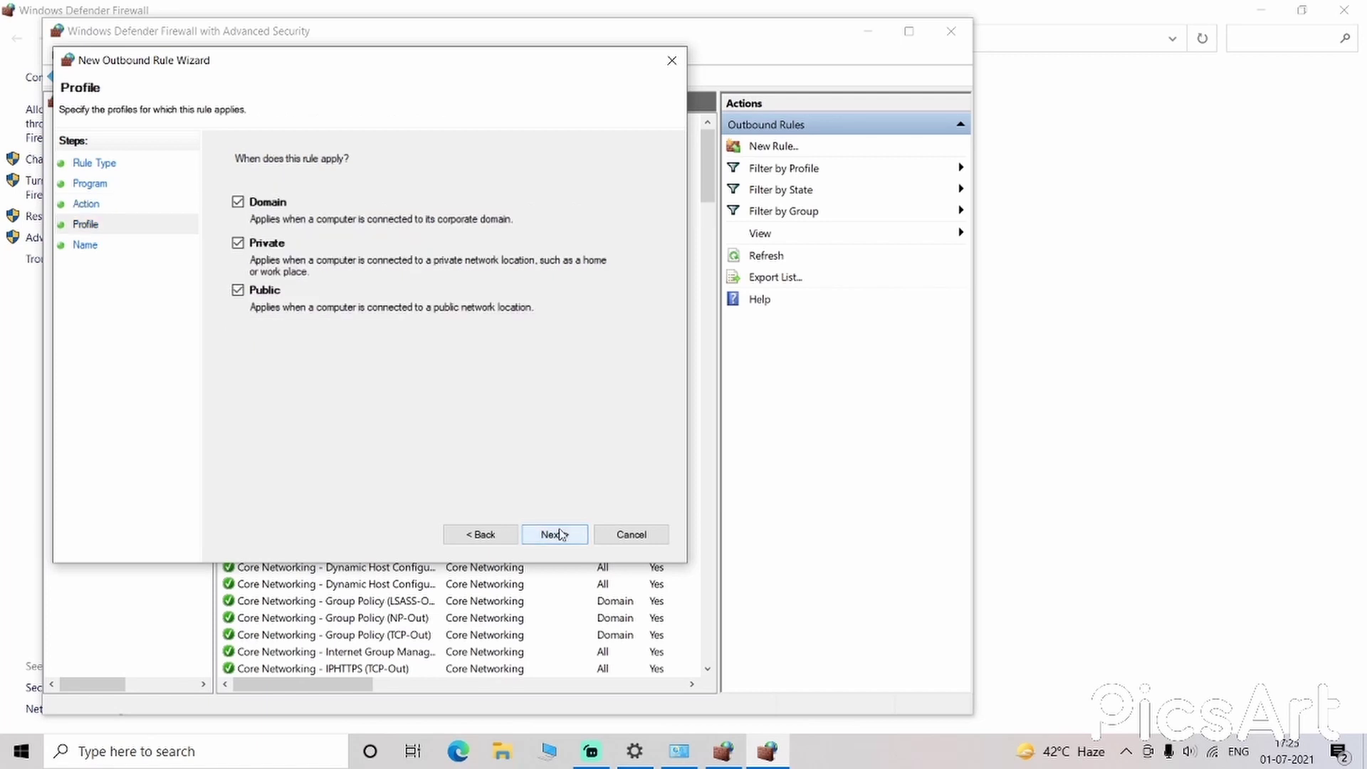
left_click(562, 534)
type("red")
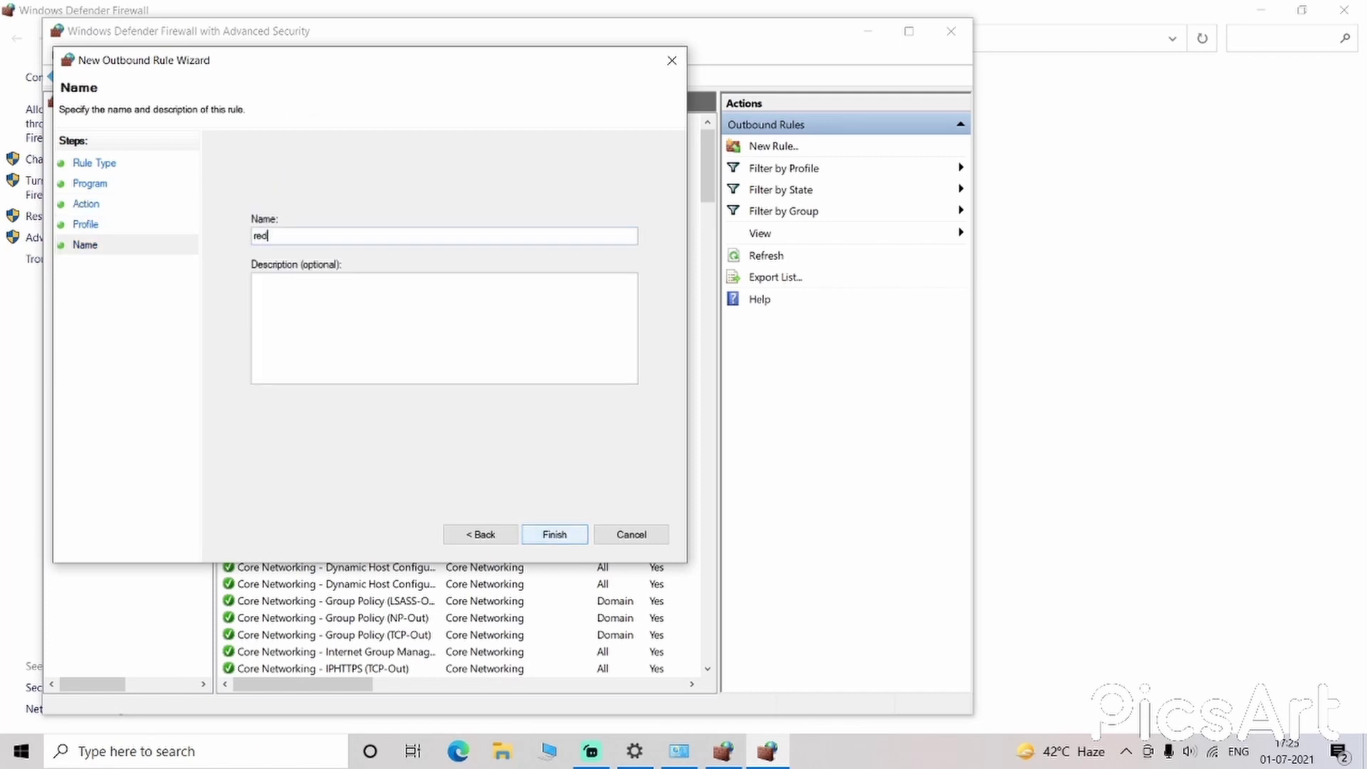
left_click(565, 541)
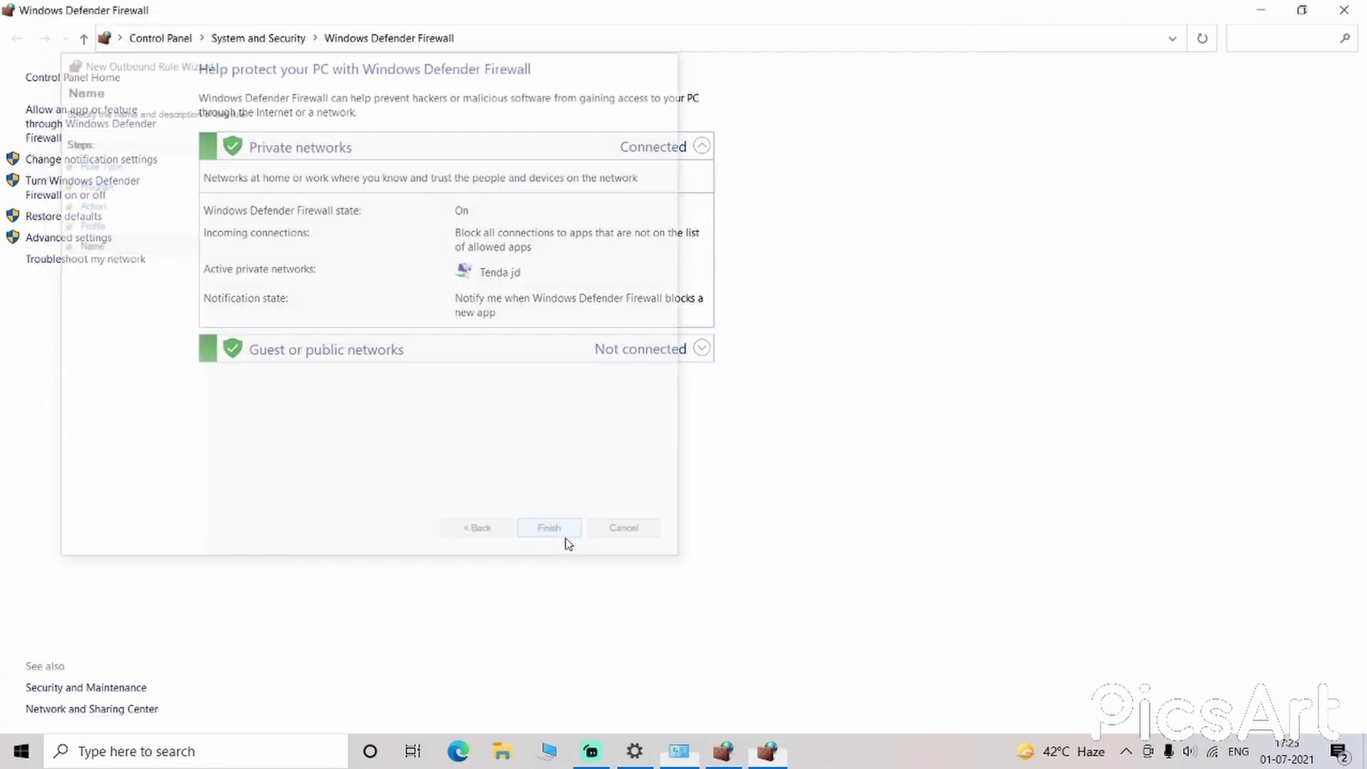
left_click(600, 753)
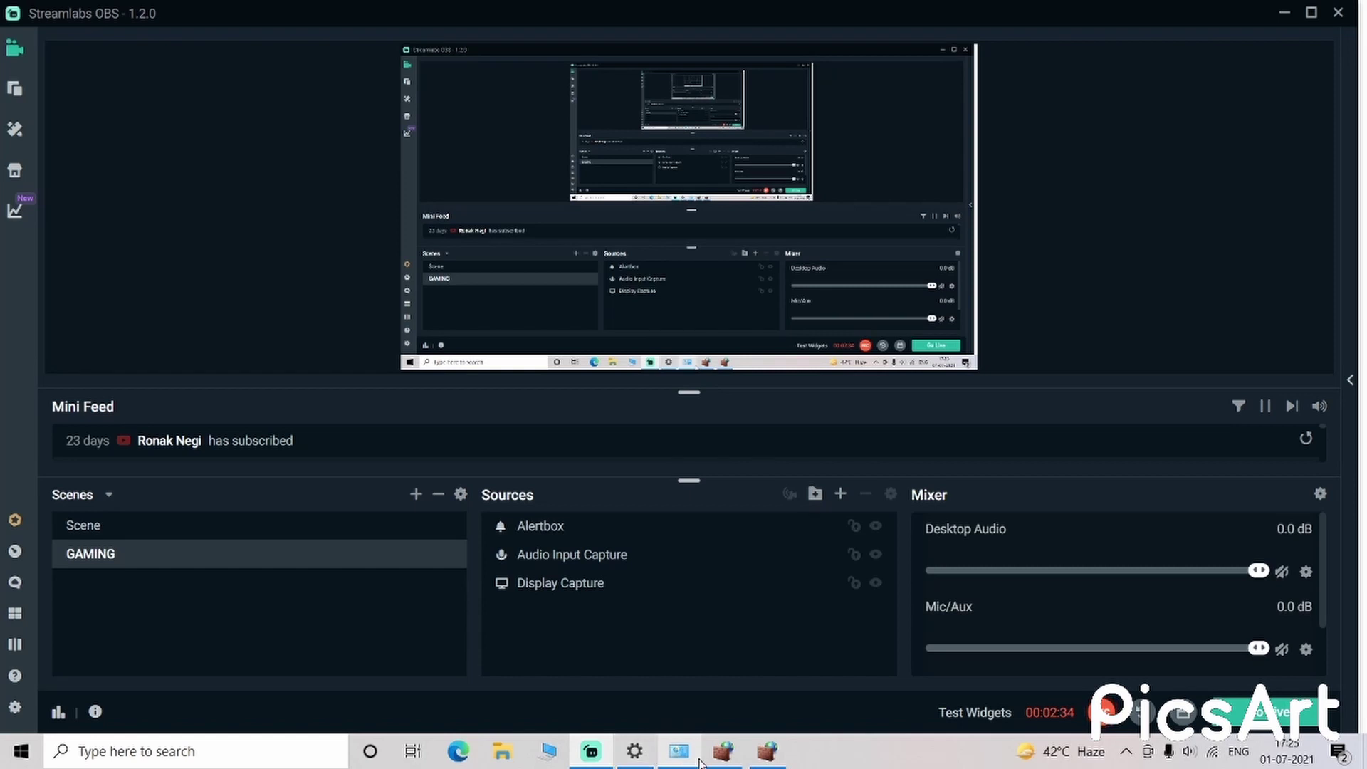
mouse_move(700, 760)
left_click(722, 752)
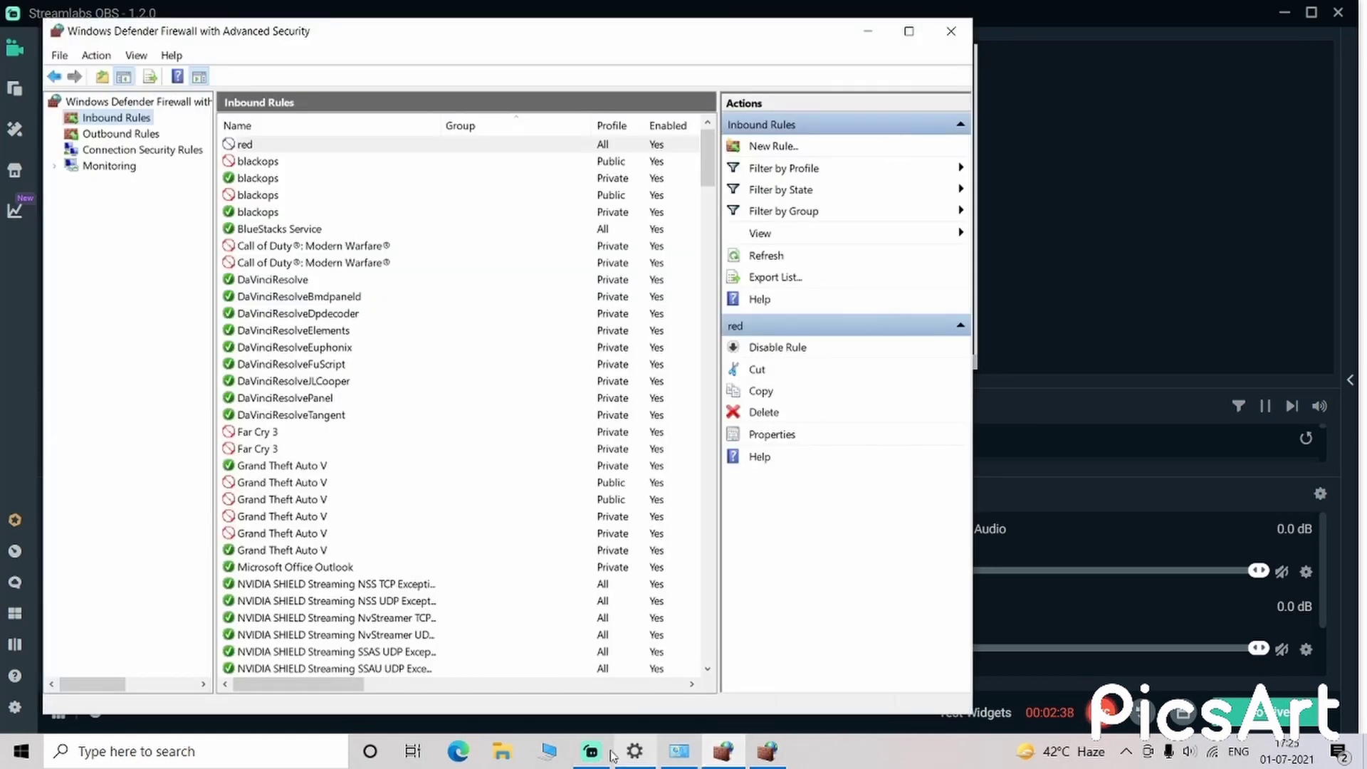
left_click(635, 752)
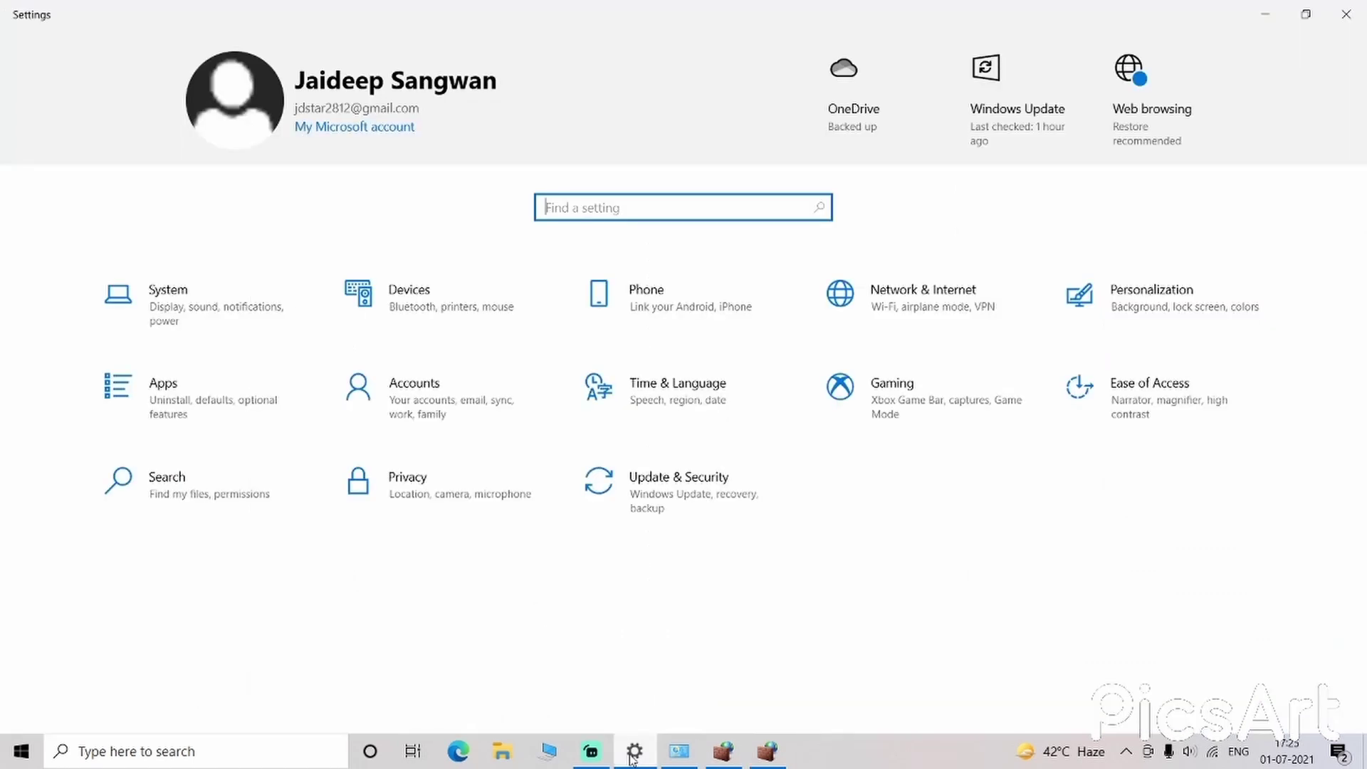
left_click(723, 752)
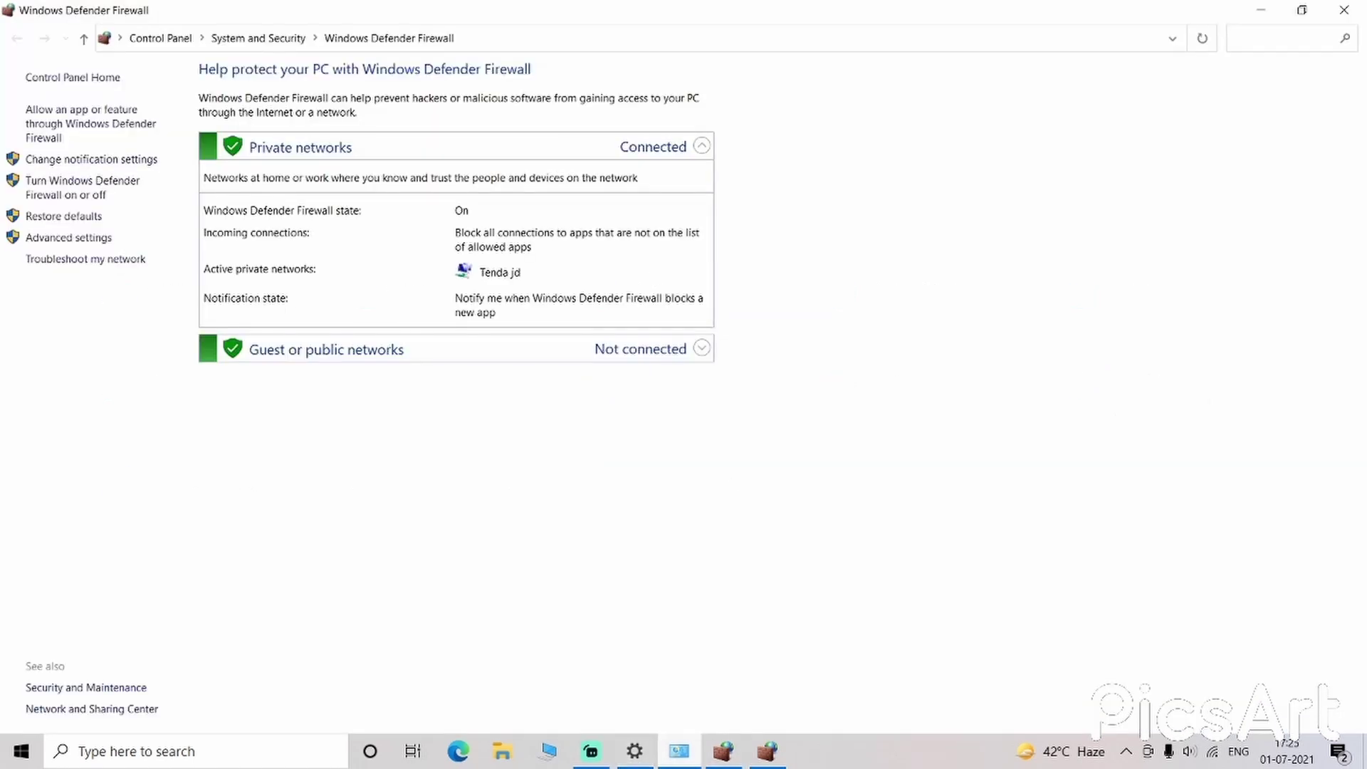
Open the Date and Time settings from the Clock and Region category of Control Panel
left_click(137, 753)
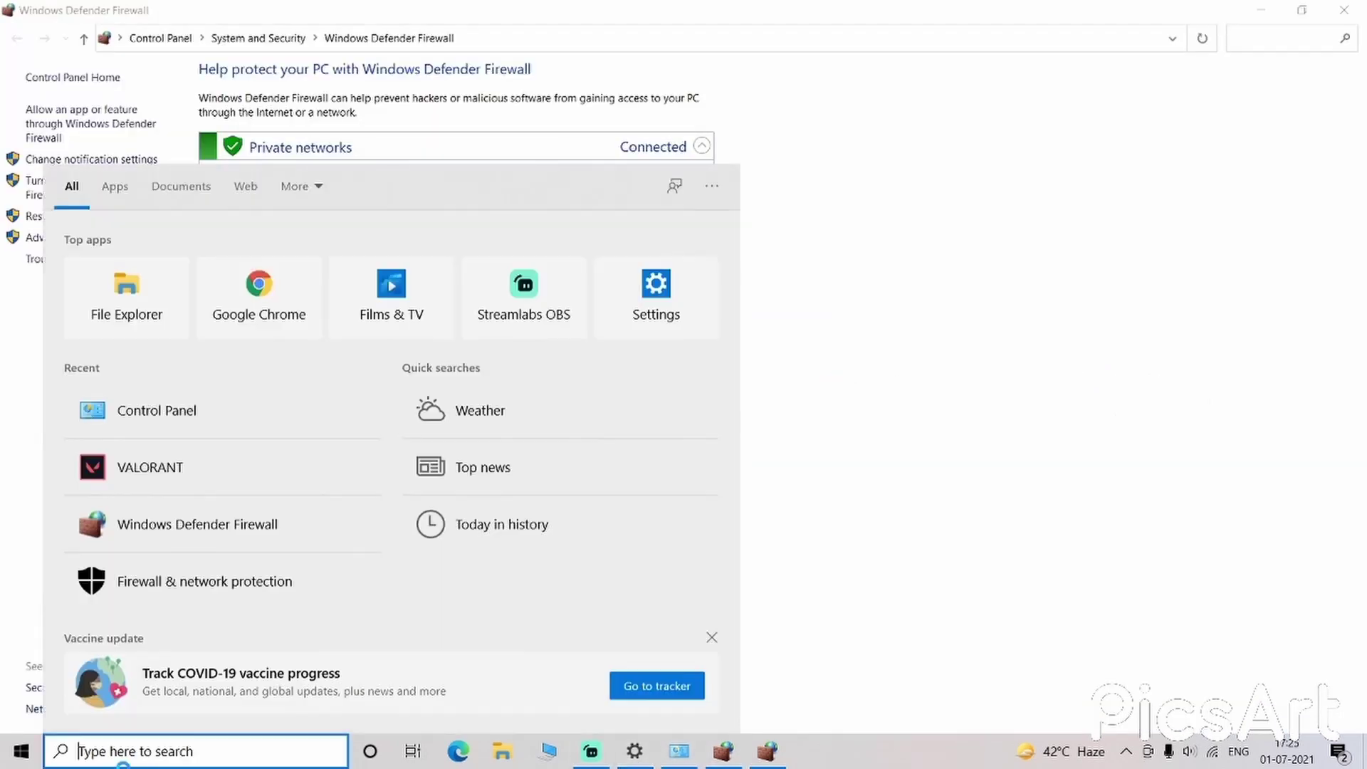
left_click(175, 416)
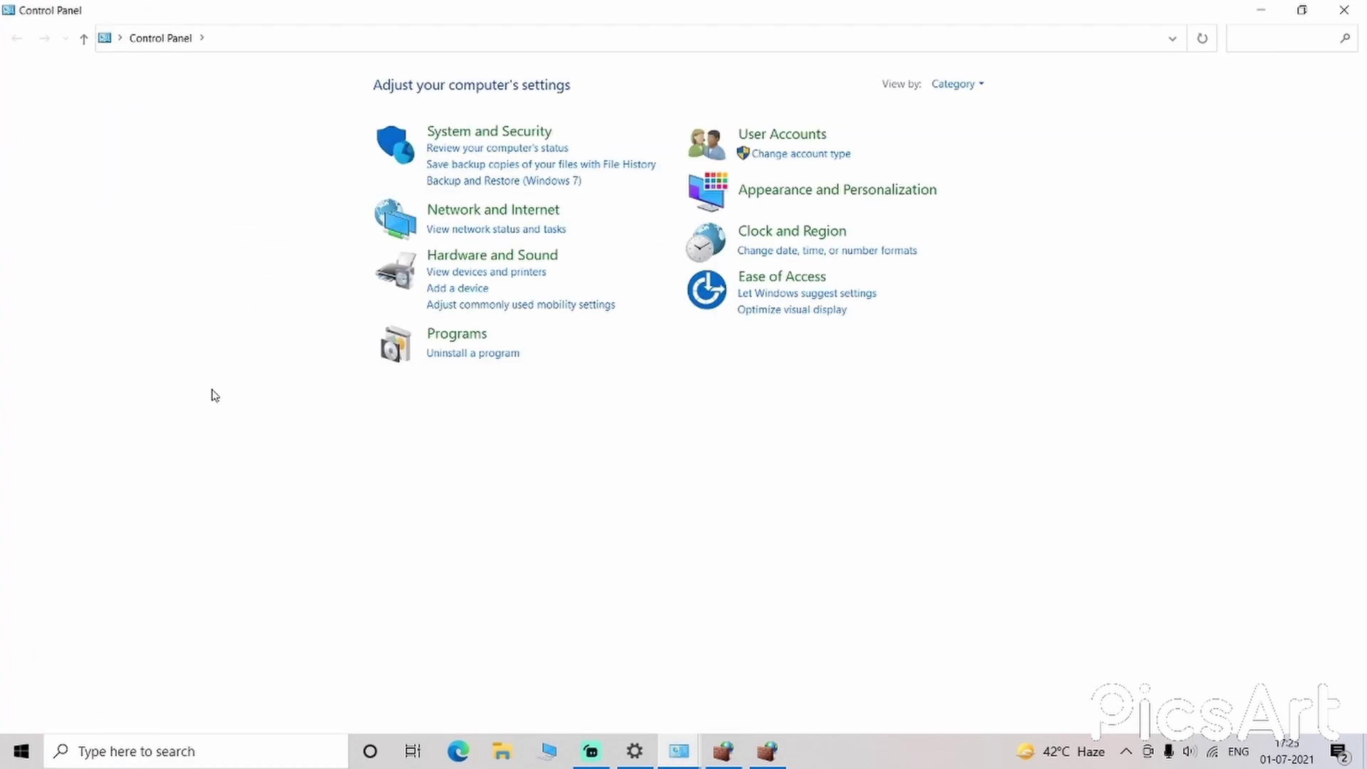
left_click(794, 235)
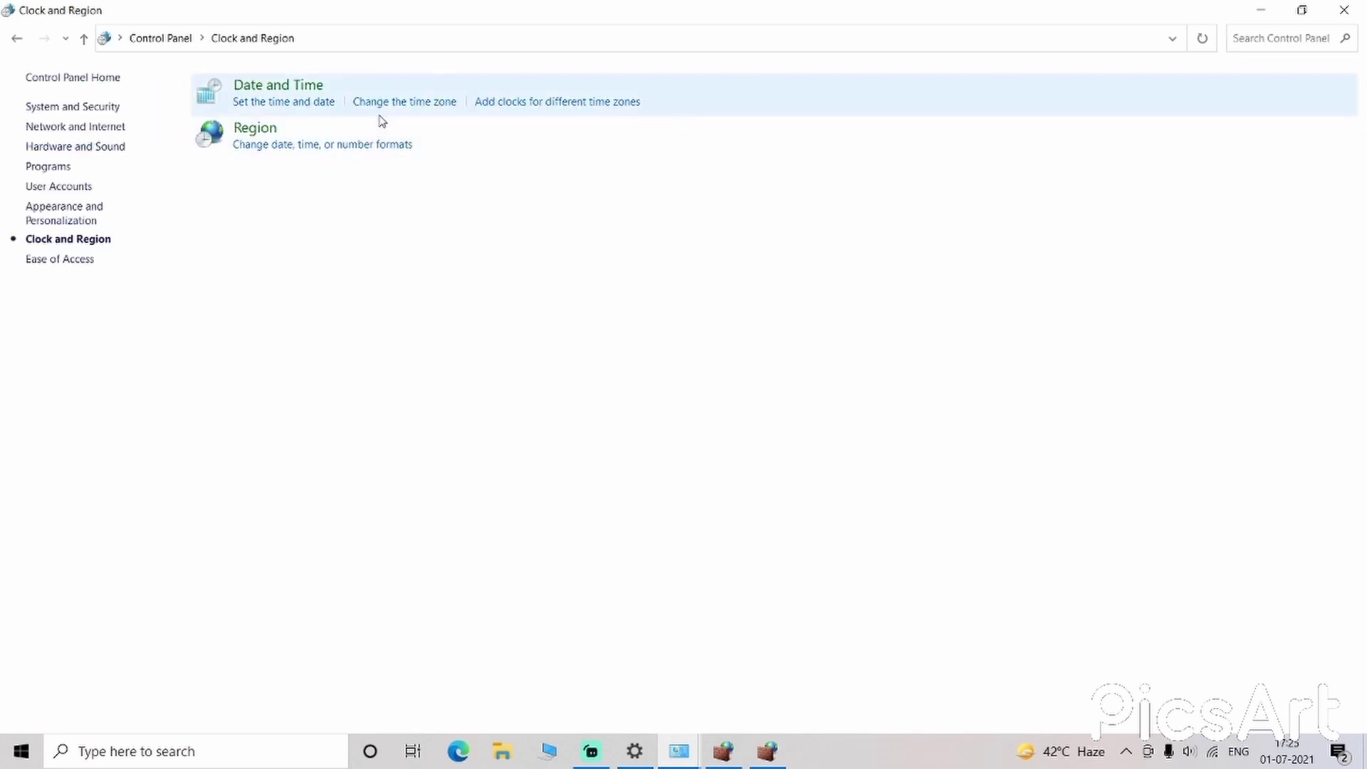
left_click(381, 120)
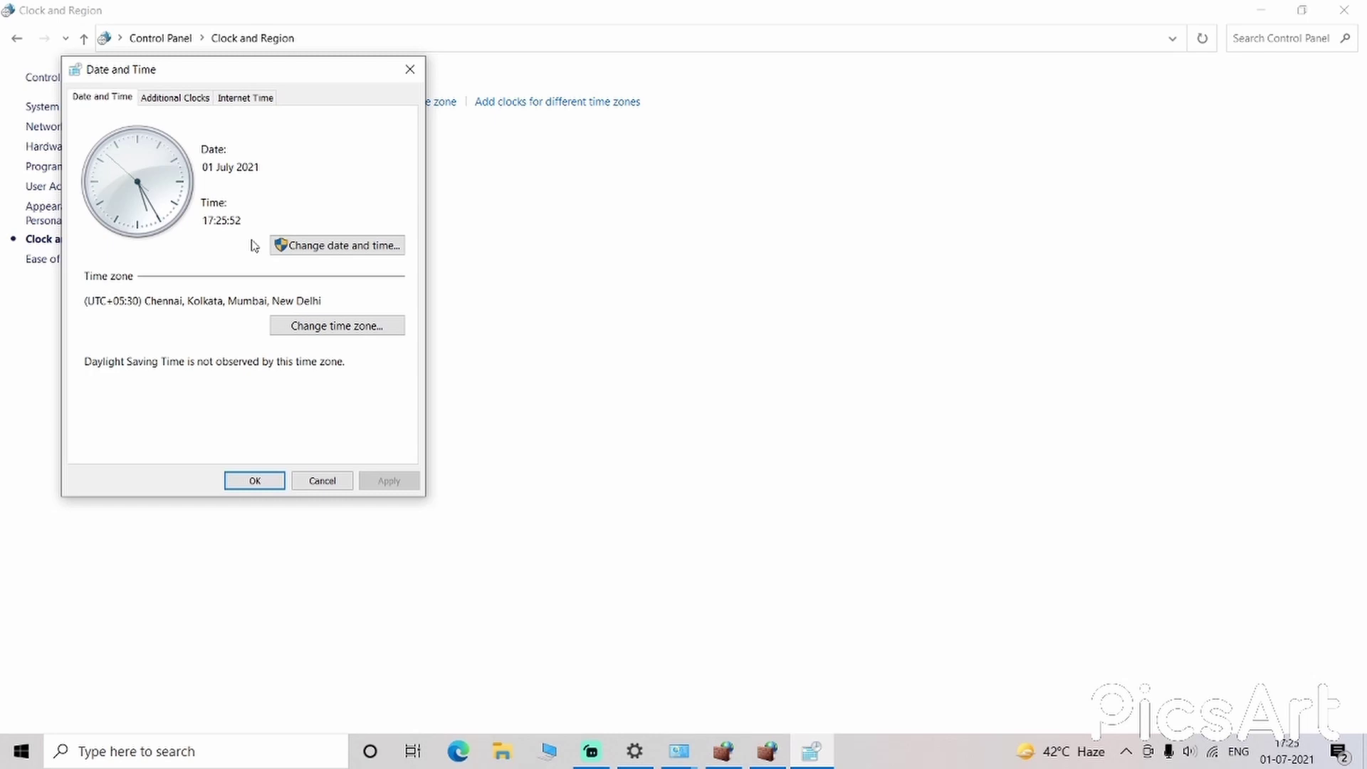
Bring up the list of available time zones in the time zone settings, and dismiss those settings
left_click(360, 333)
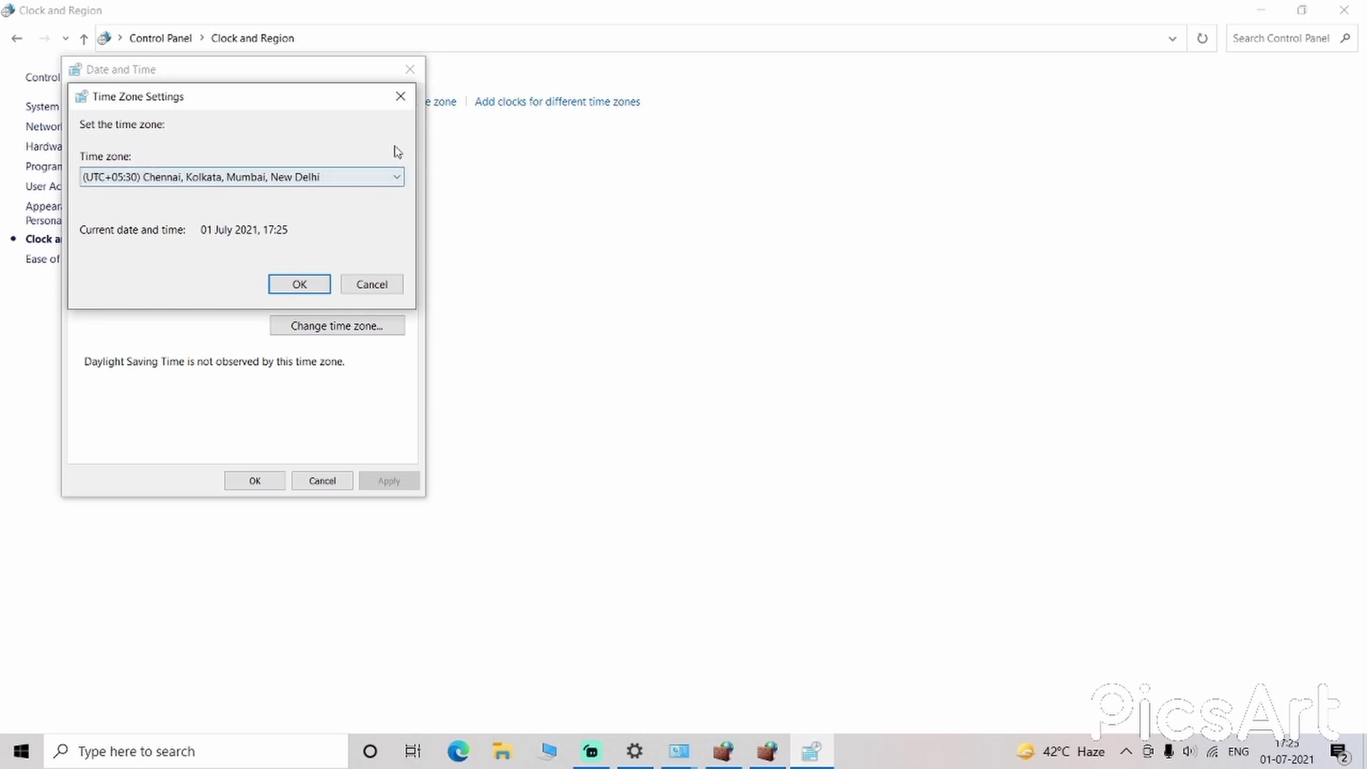
left_click(399, 176)
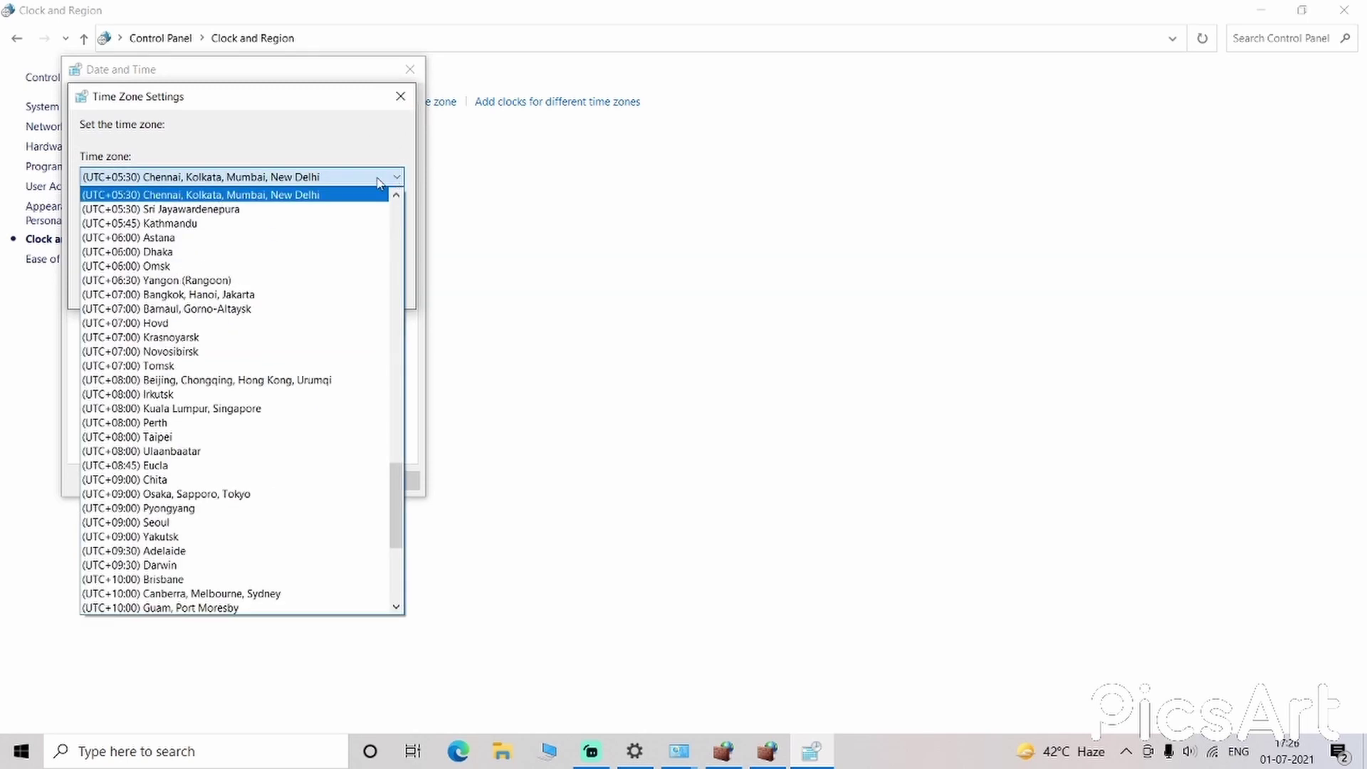
left_click(405, 93)
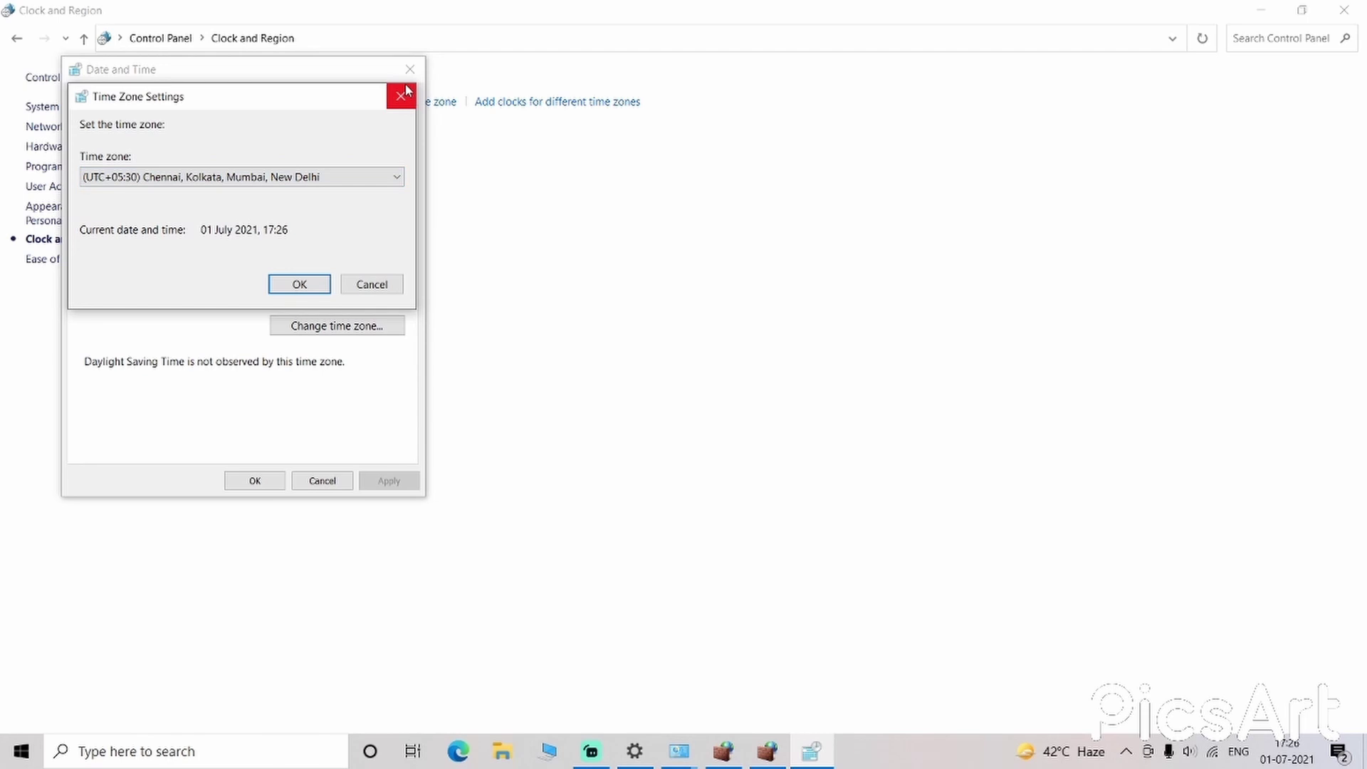
left_click(407, 92)
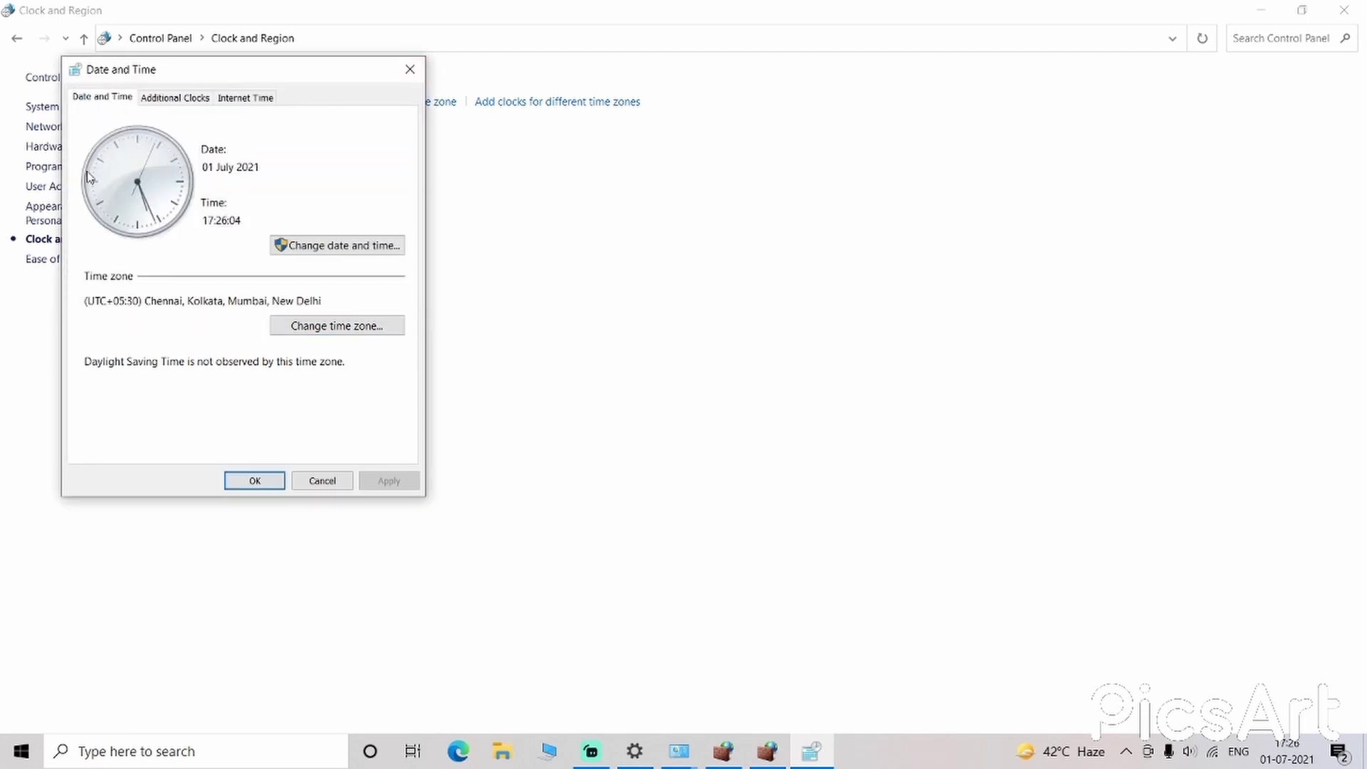
Check the additional clocks section, return to the main date and time section, and close the Date and Time settings
left_click(169, 98)
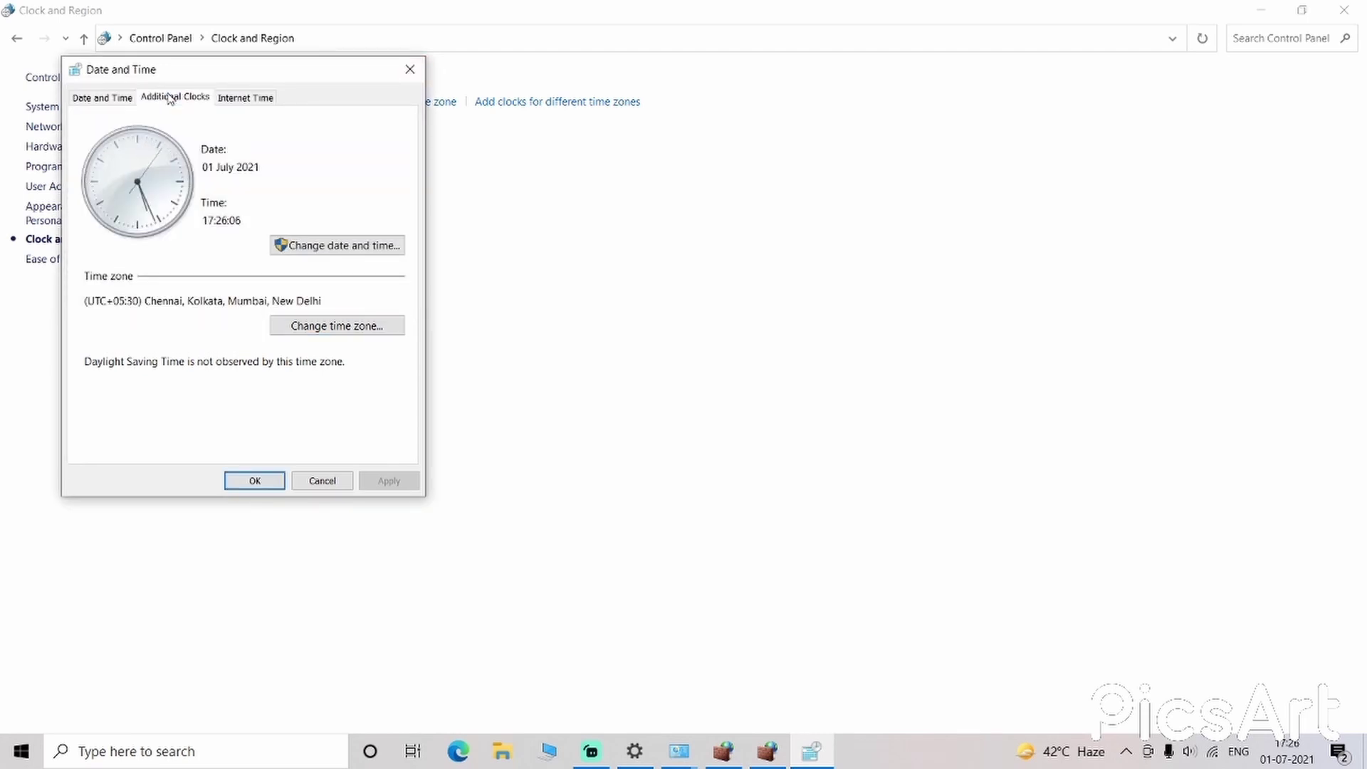
left_click(99, 103)
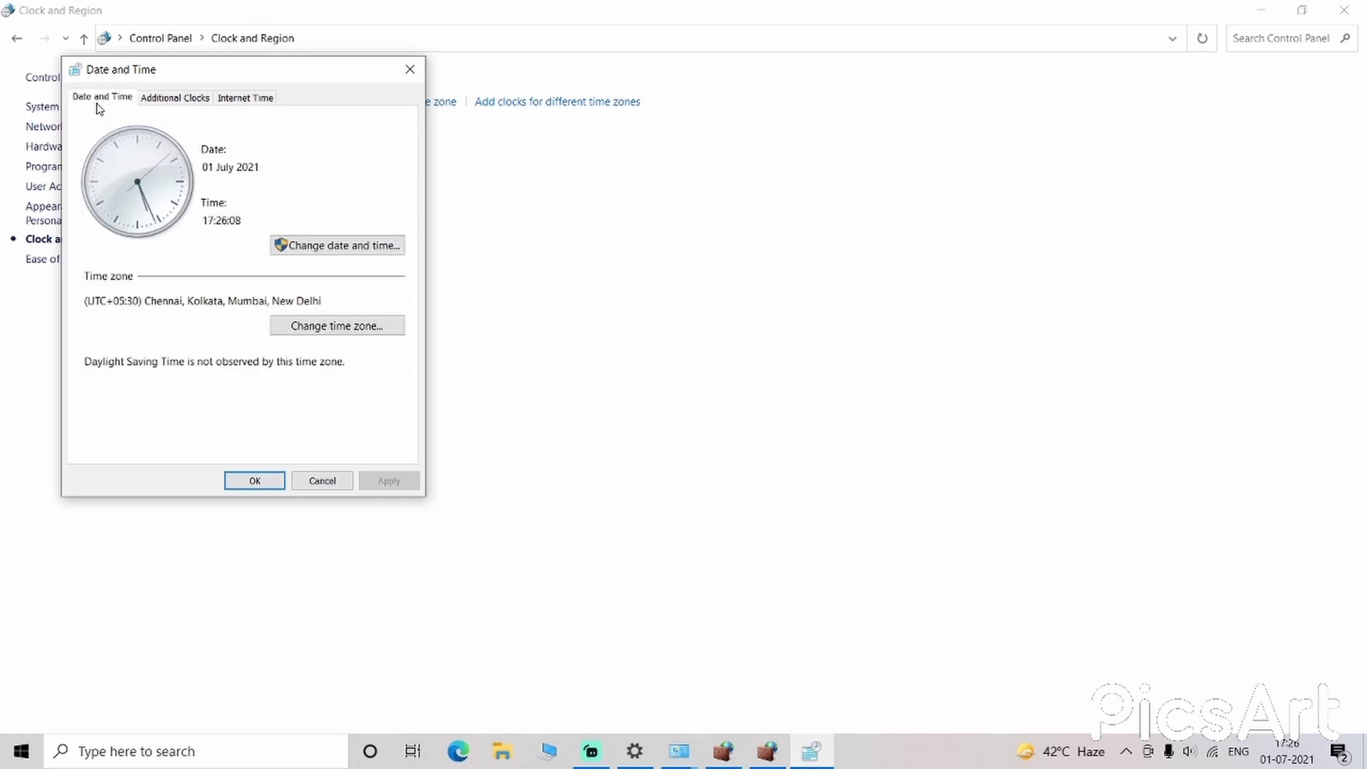
left_click(418, 68)
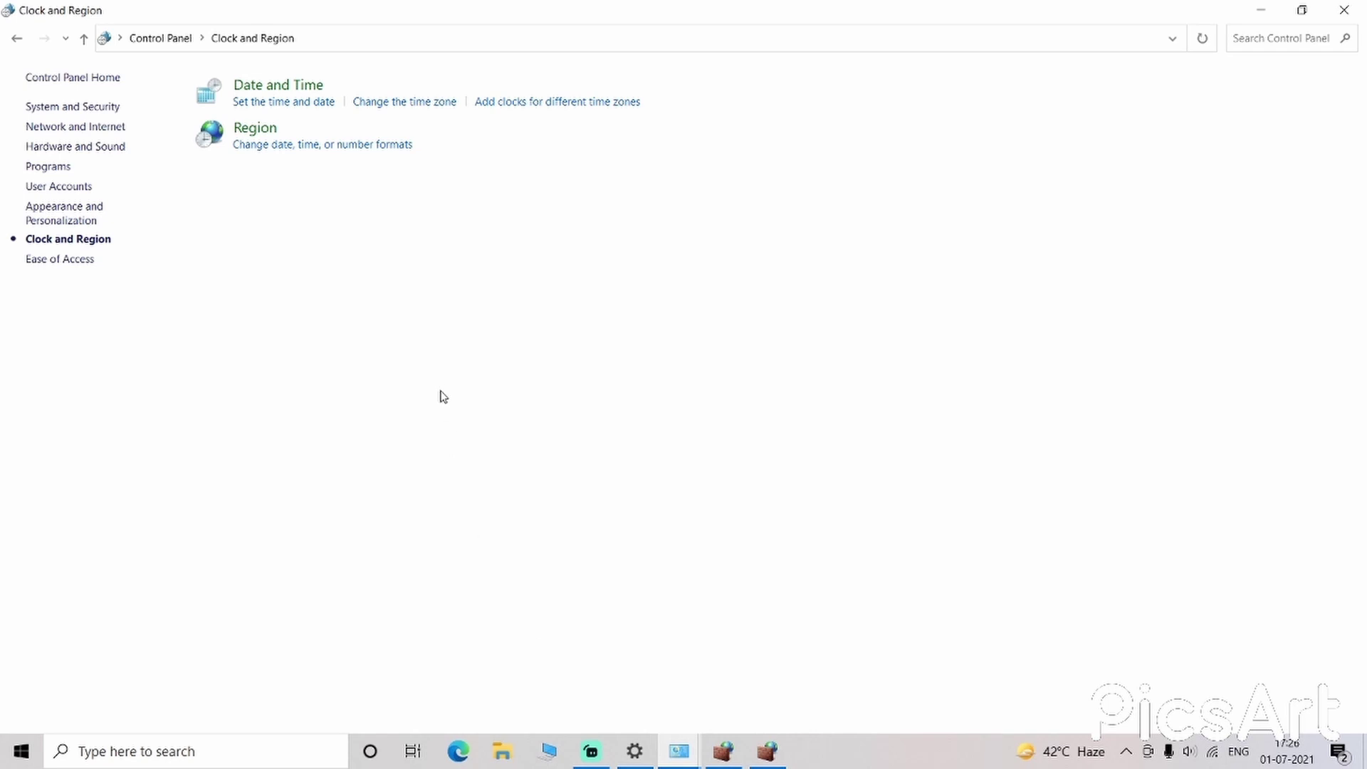
Switch to the Streamlabs OBS window
mouse_move(690, 749)
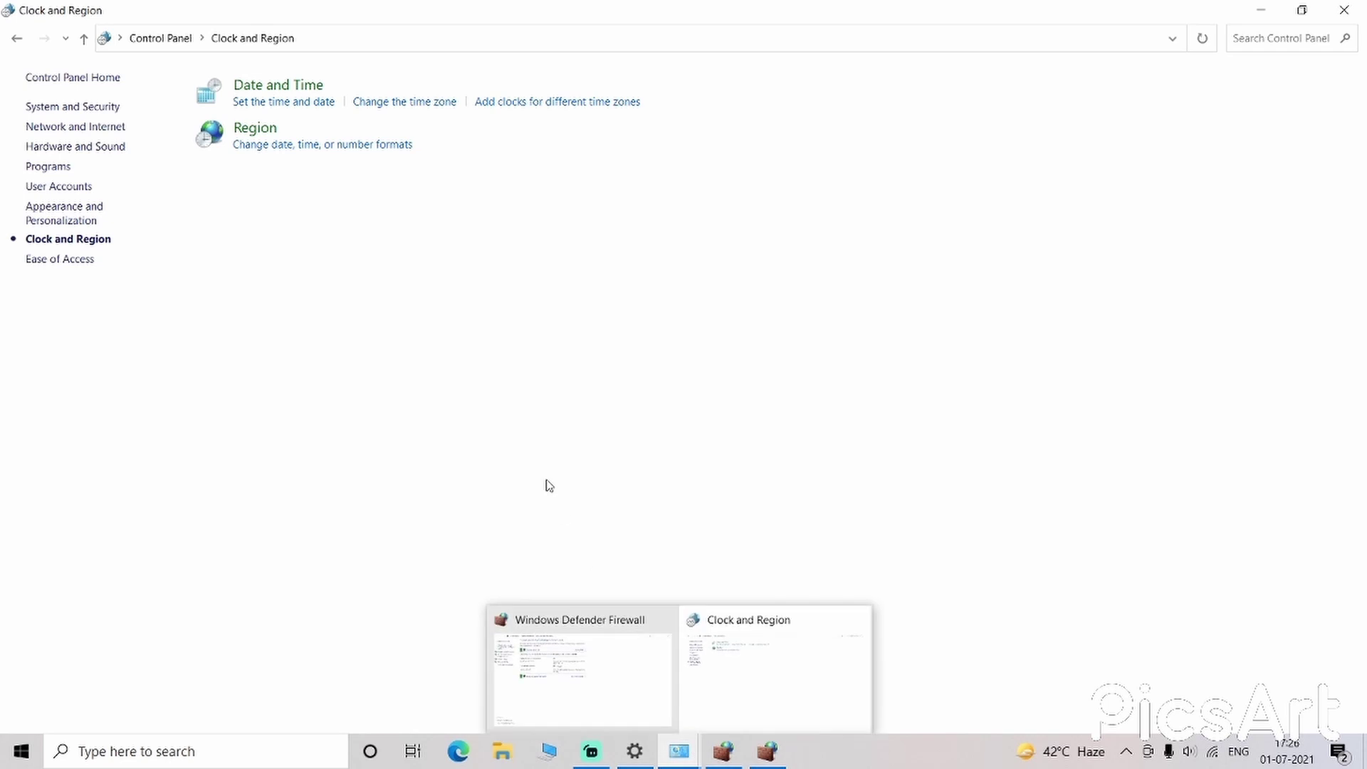
mouse_move(584, 762)
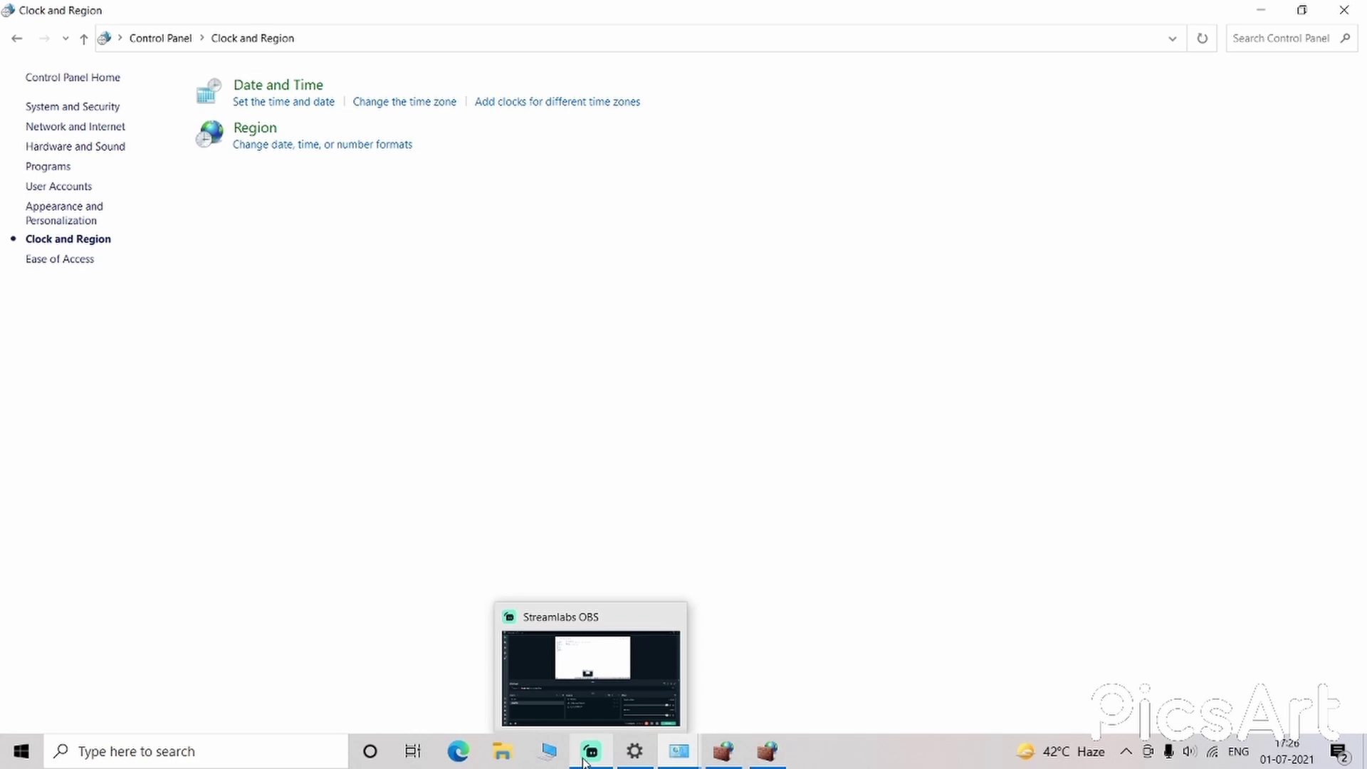
left_click(584, 760)
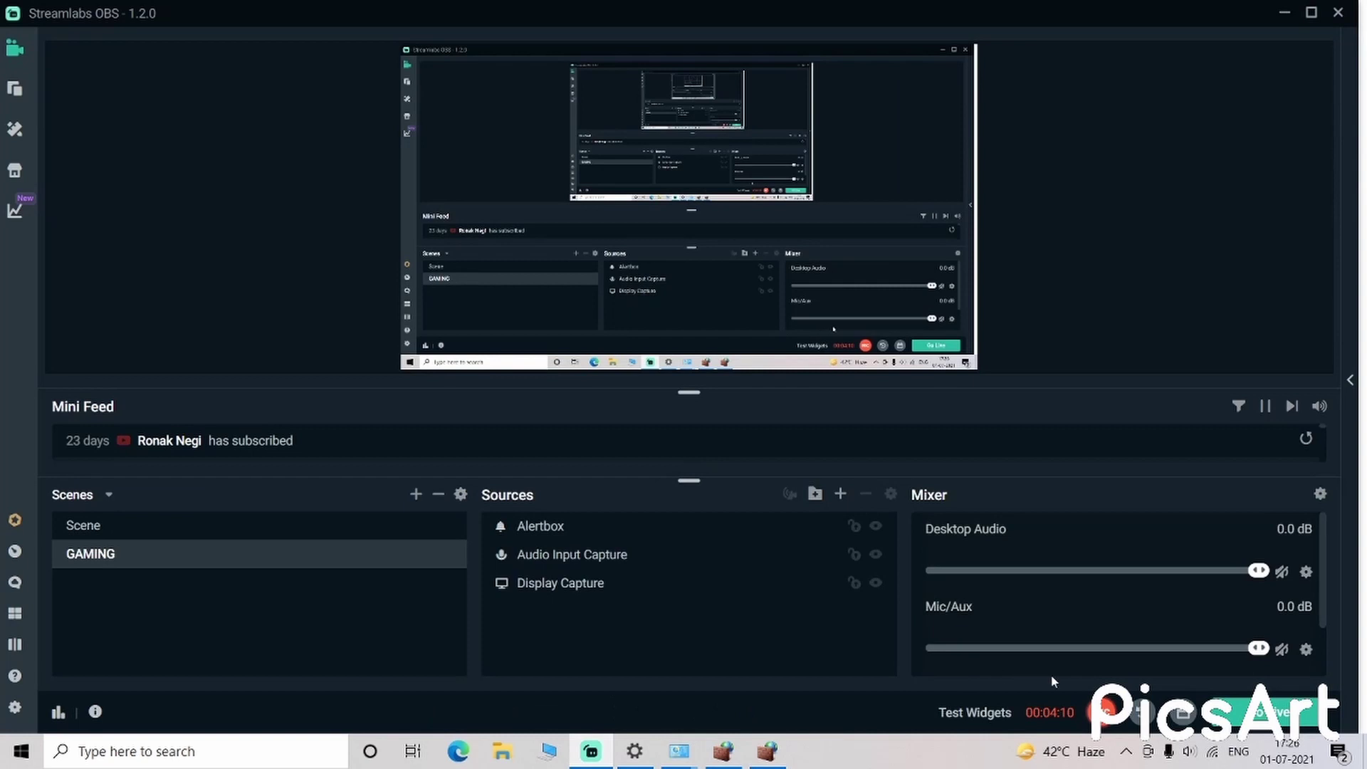